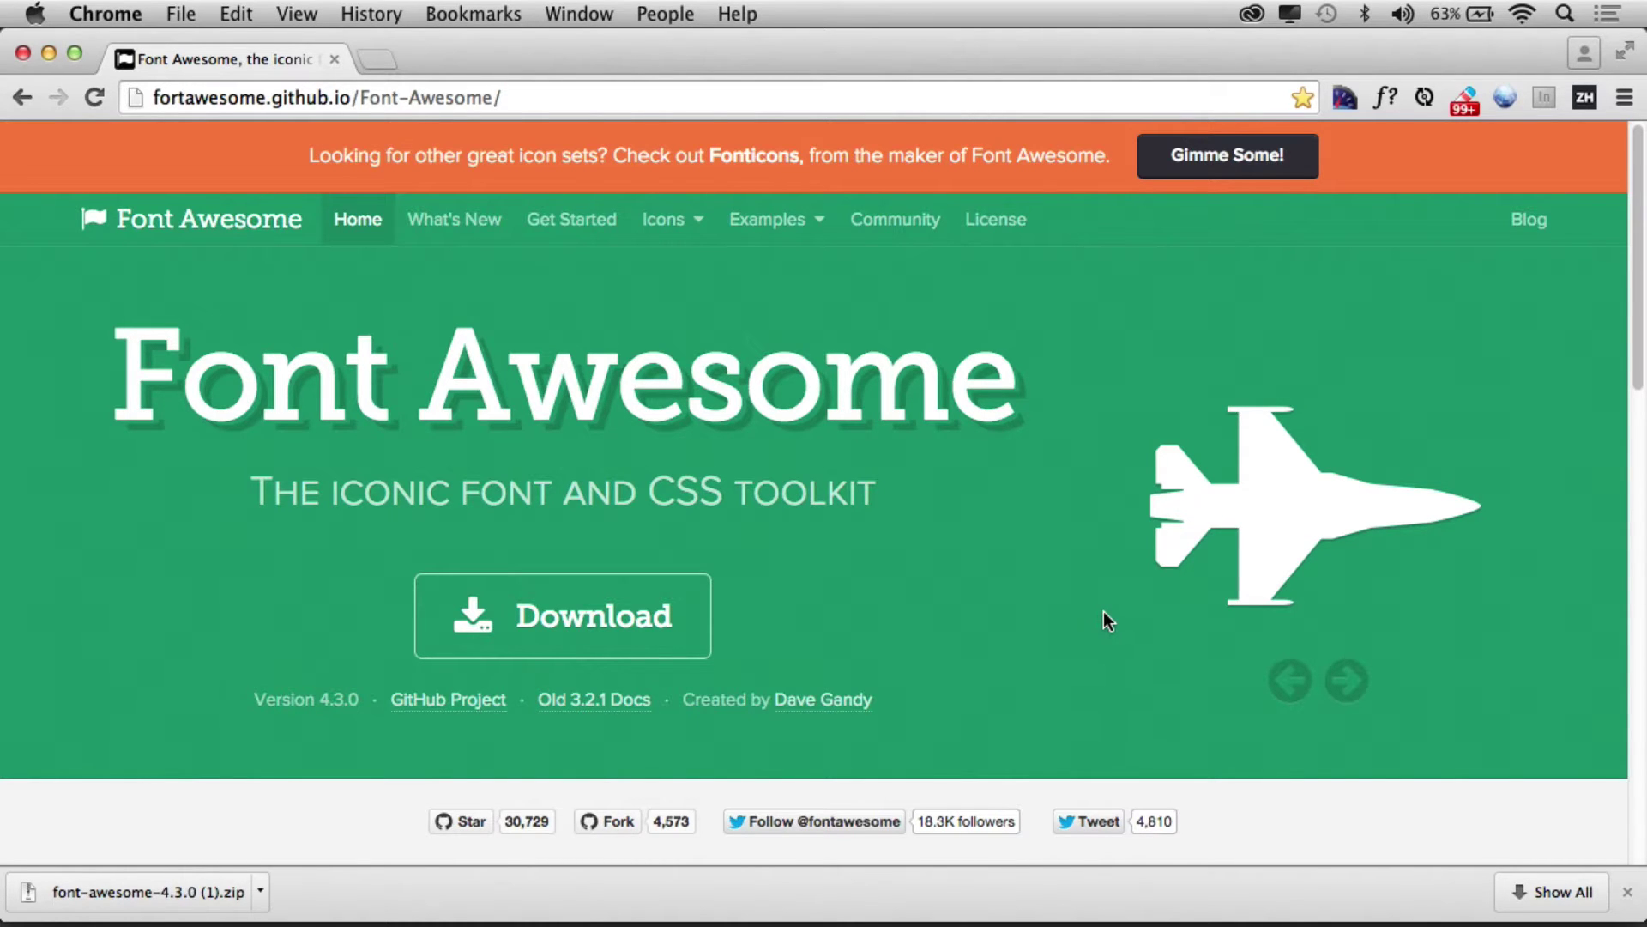
# Step: Browse the Font Awesome icons page, then go back to the home page
pyautogui.scroll(-10, 1041, 652)
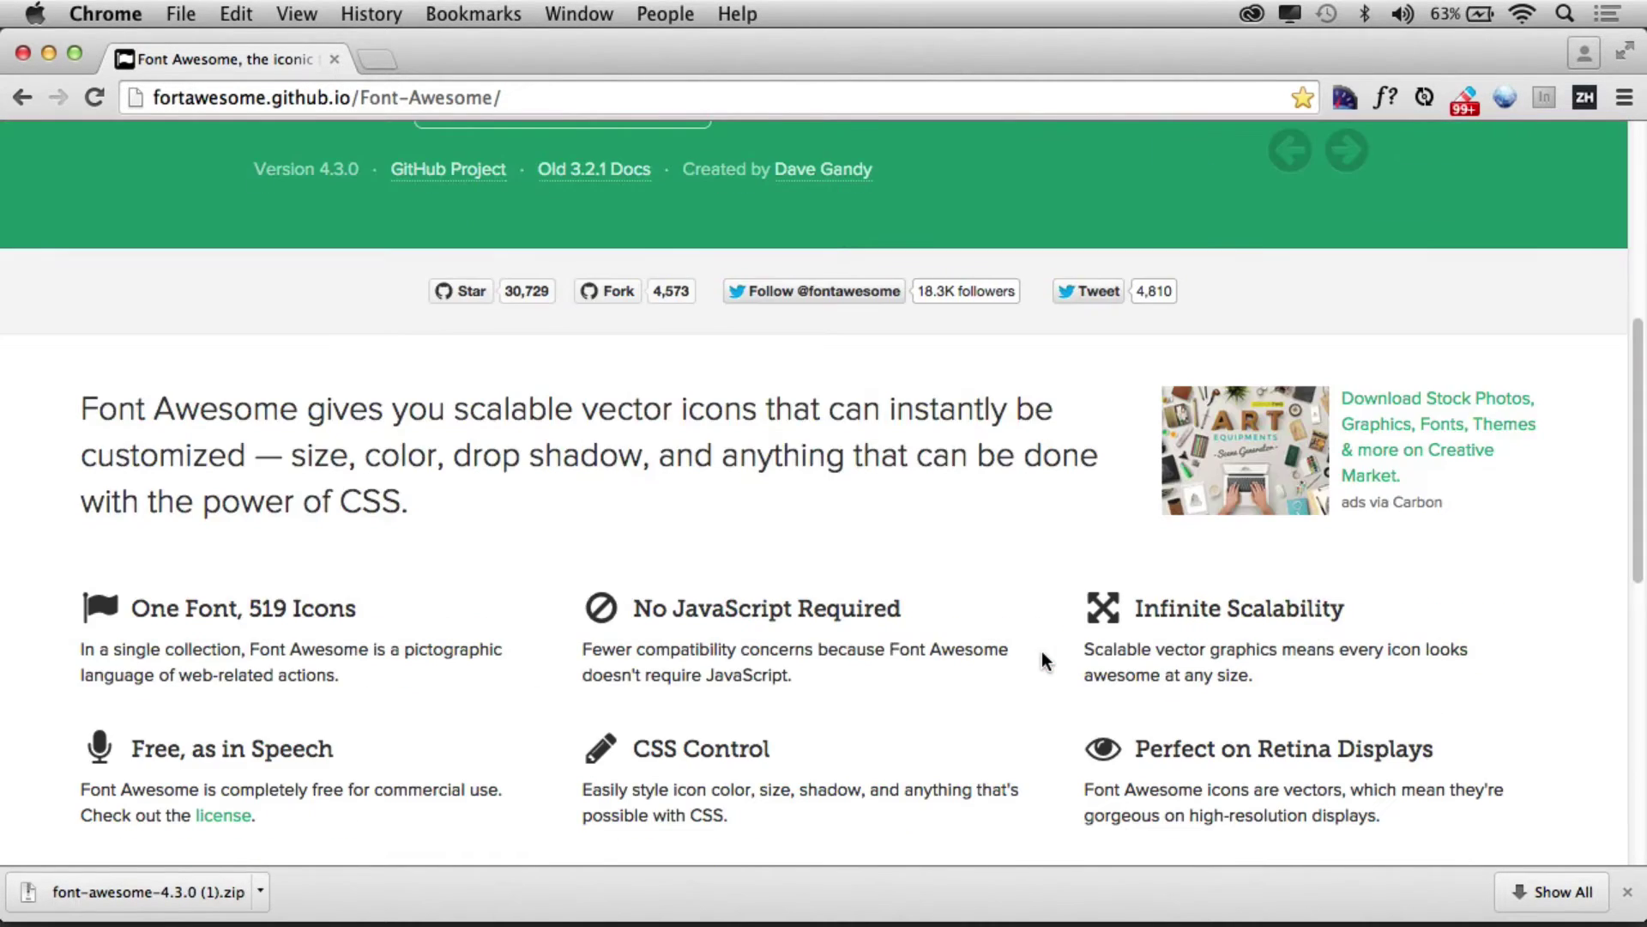
pyautogui.scroll(10, 1042, 652)
pyautogui.click(663, 219)
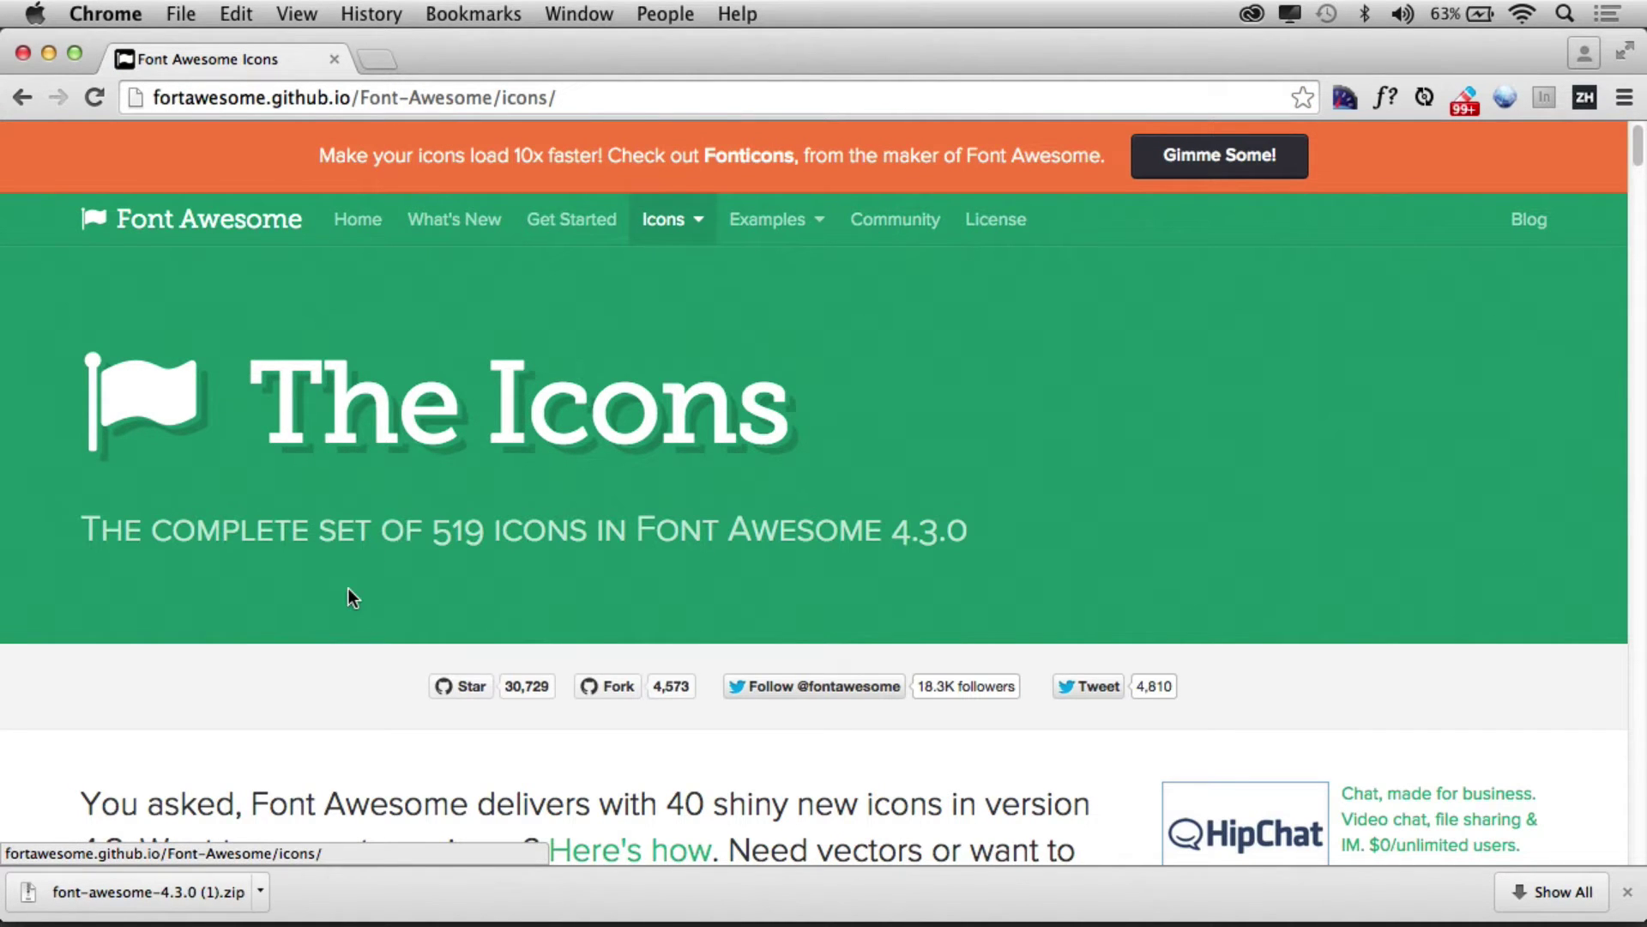
pyautogui.scroll(-5, 349, 588)
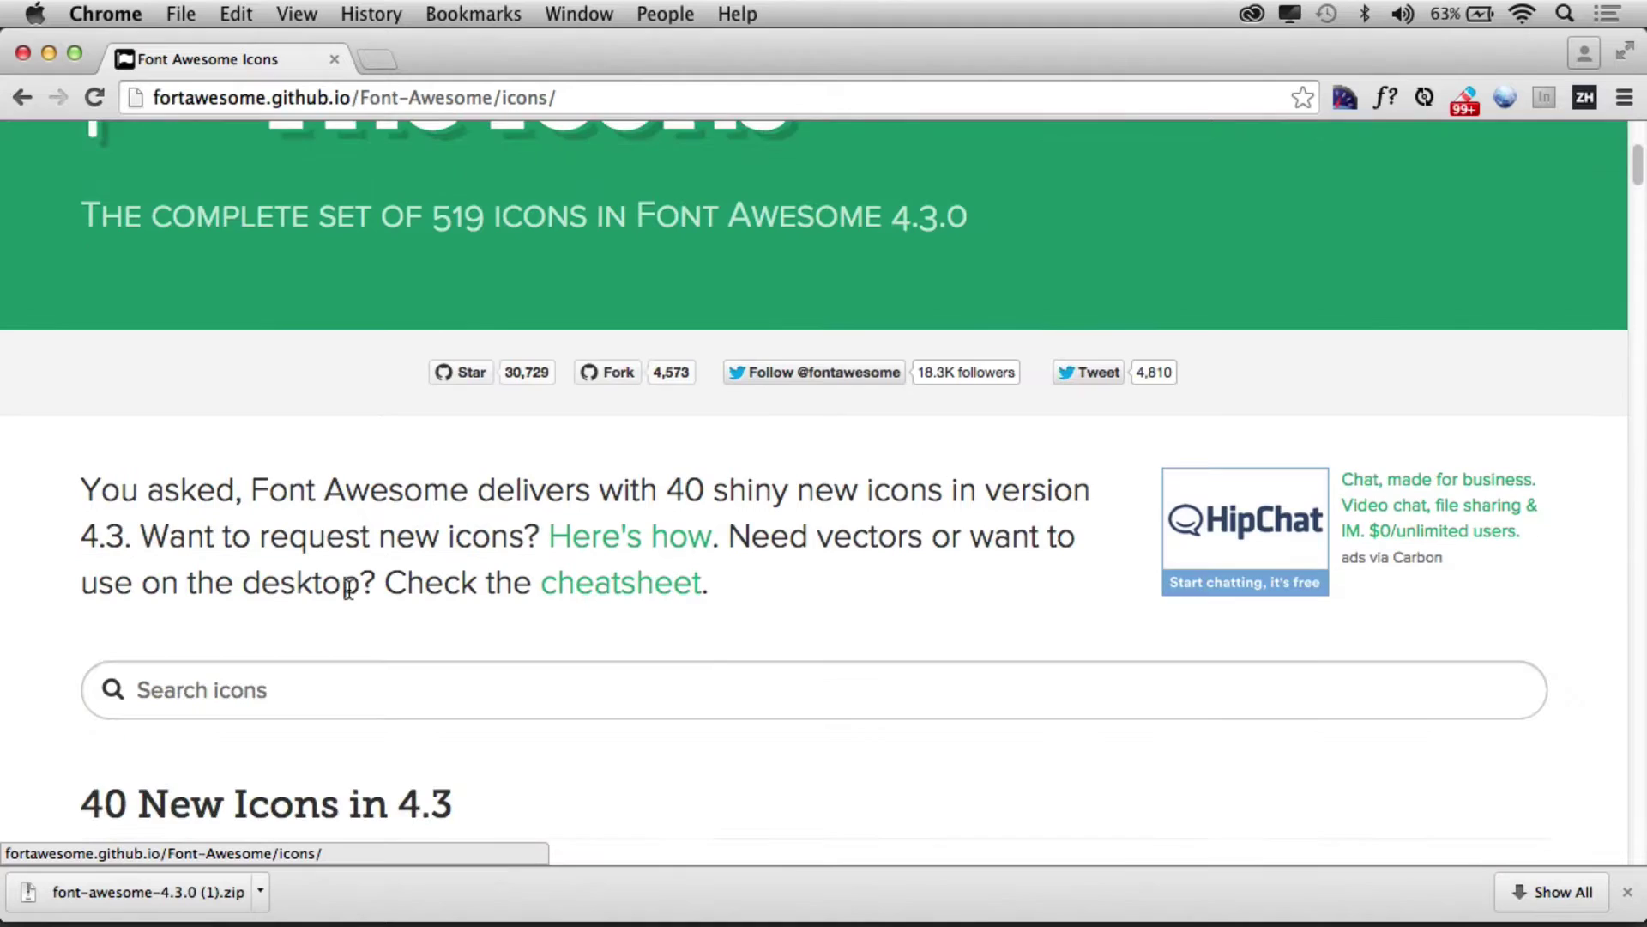
pyautogui.scroll(-7, 348, 592)
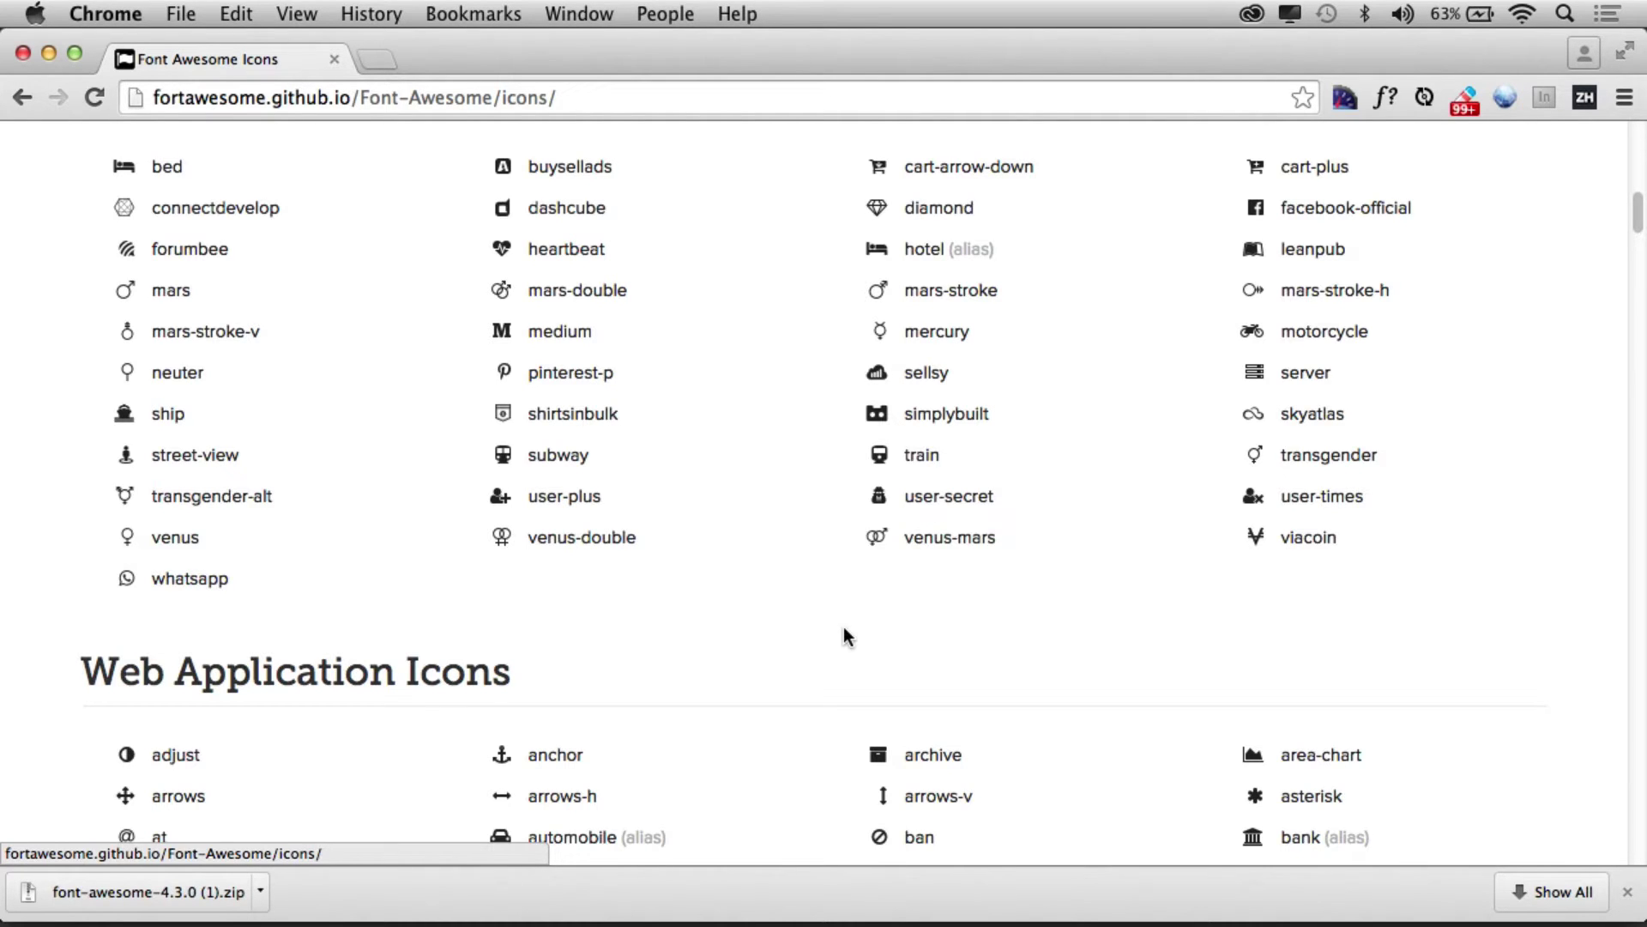
pyautogui.scroll(-3, 843, 635)
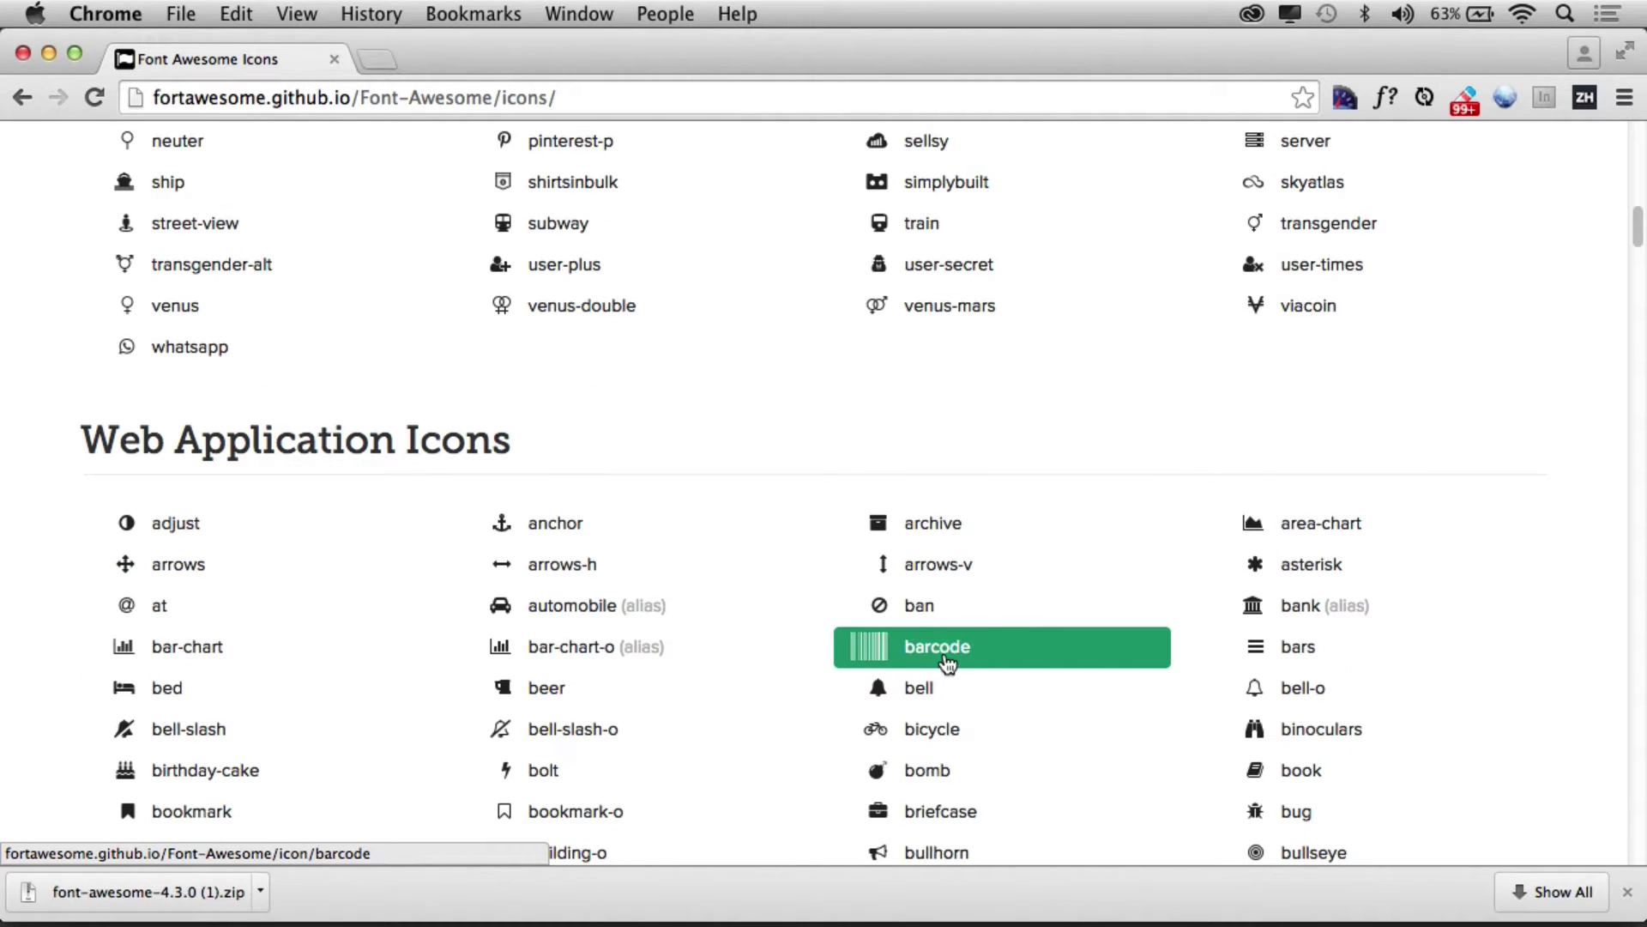
pyautogui.scroll(20, 946, 661)
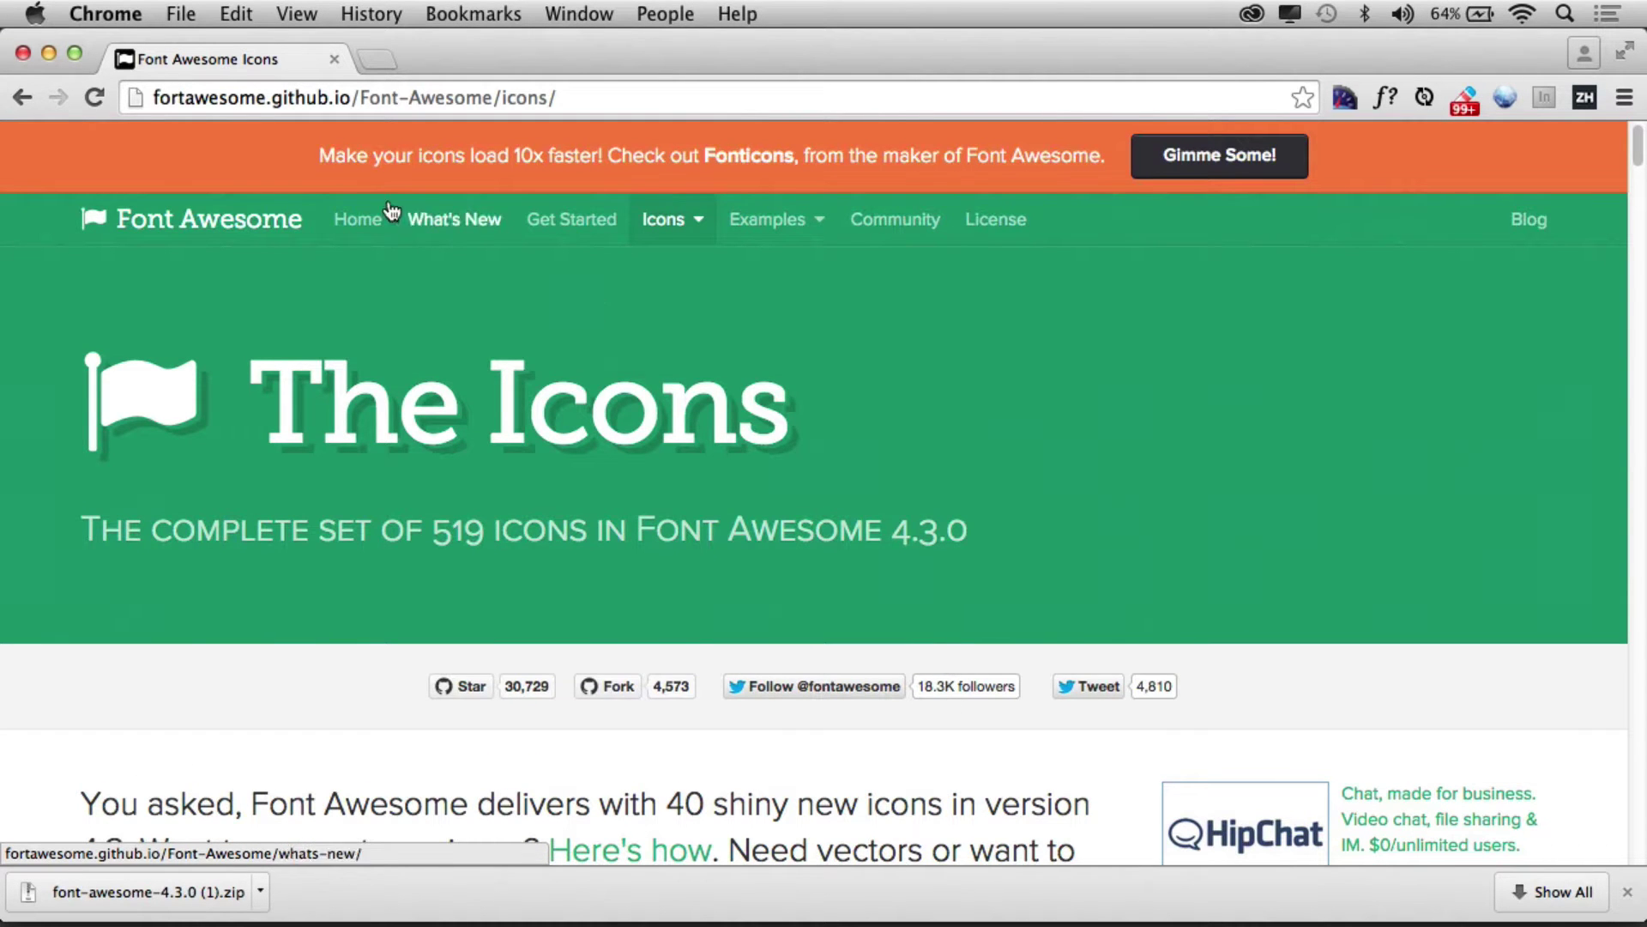
pyautogui.click(360, 219)
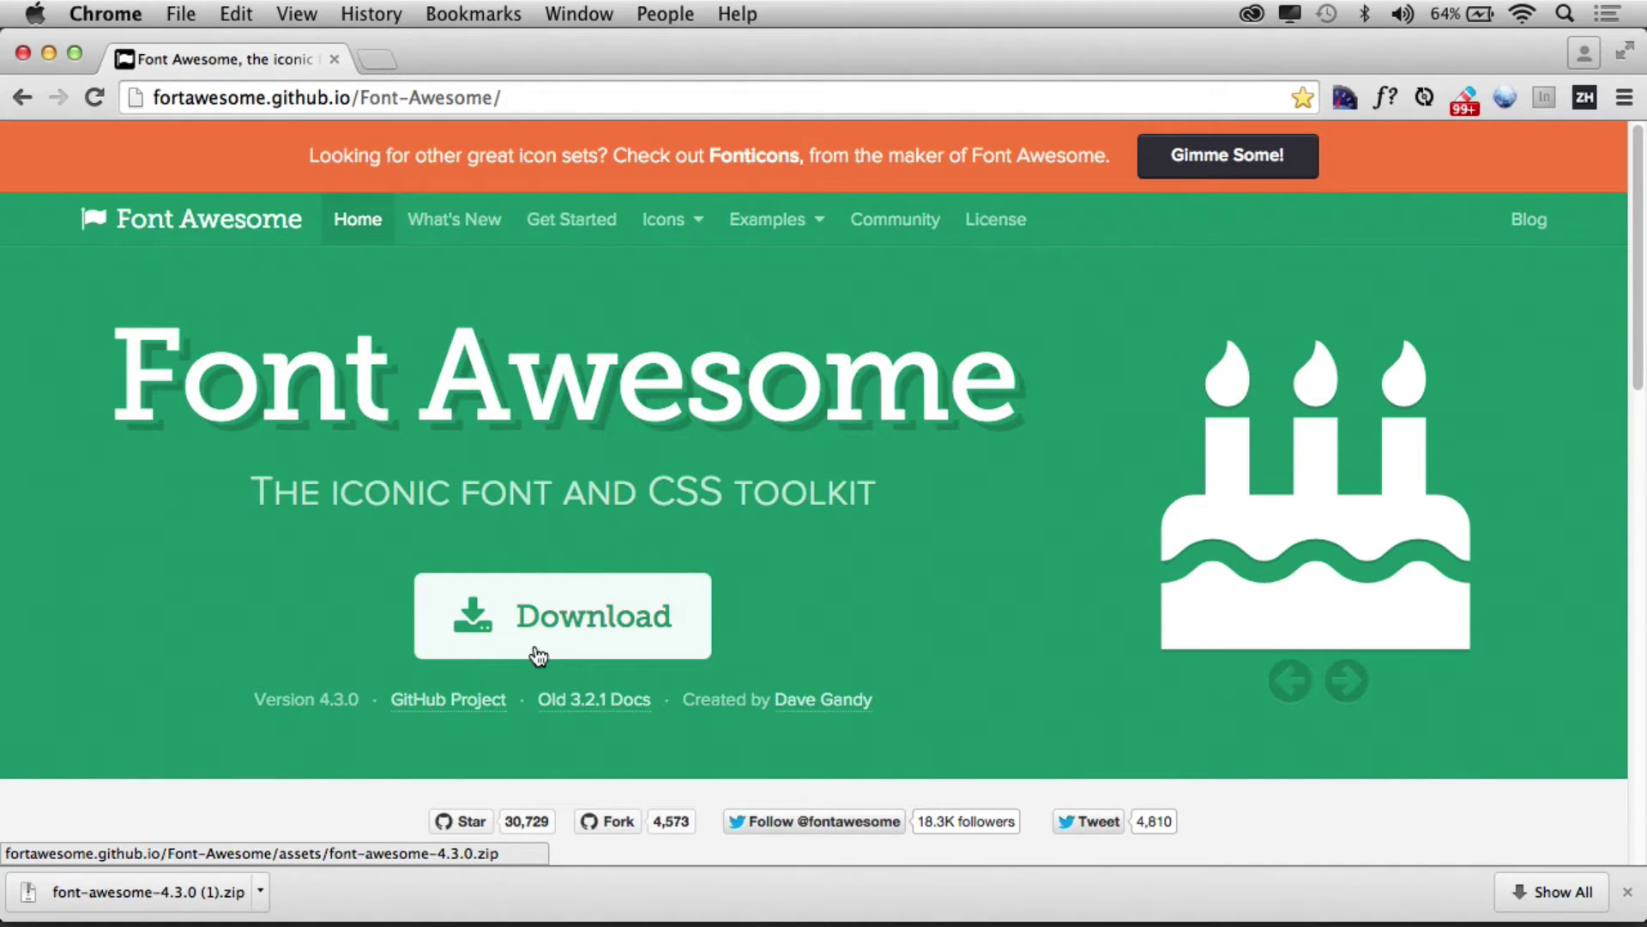
# Step: In Finder, open the font-awesome-4.3.0 folder and inspect its css folder
pyautogui.press('super+Tab')
pyautogui.press('super+Tab')
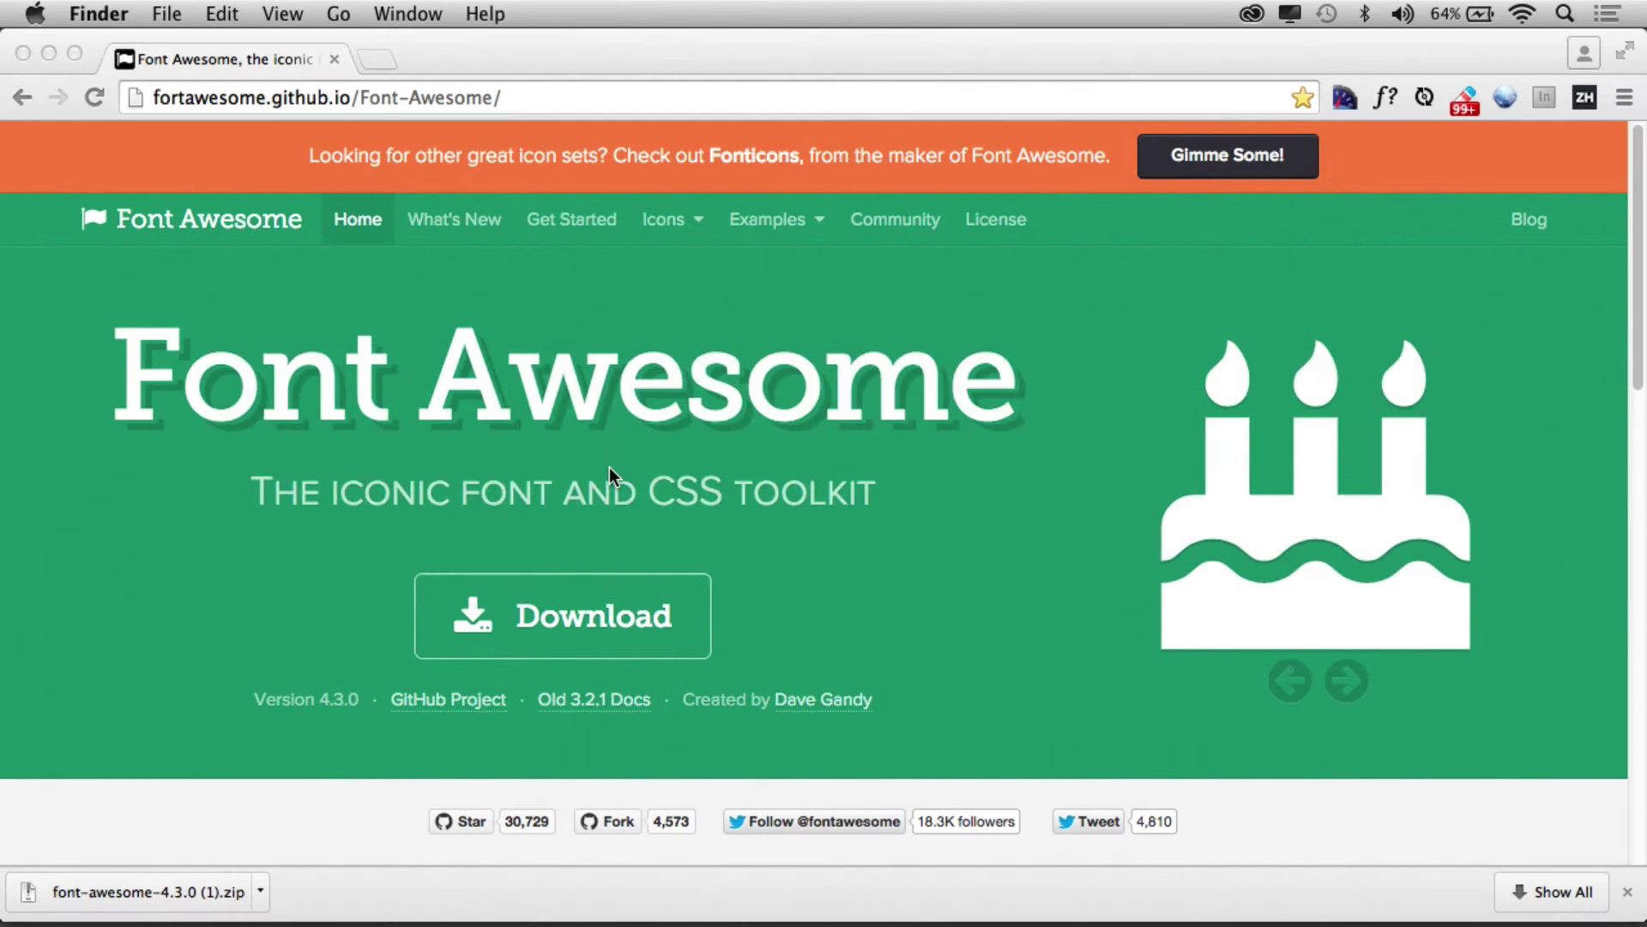
pyautogui.press('super+alt+h')
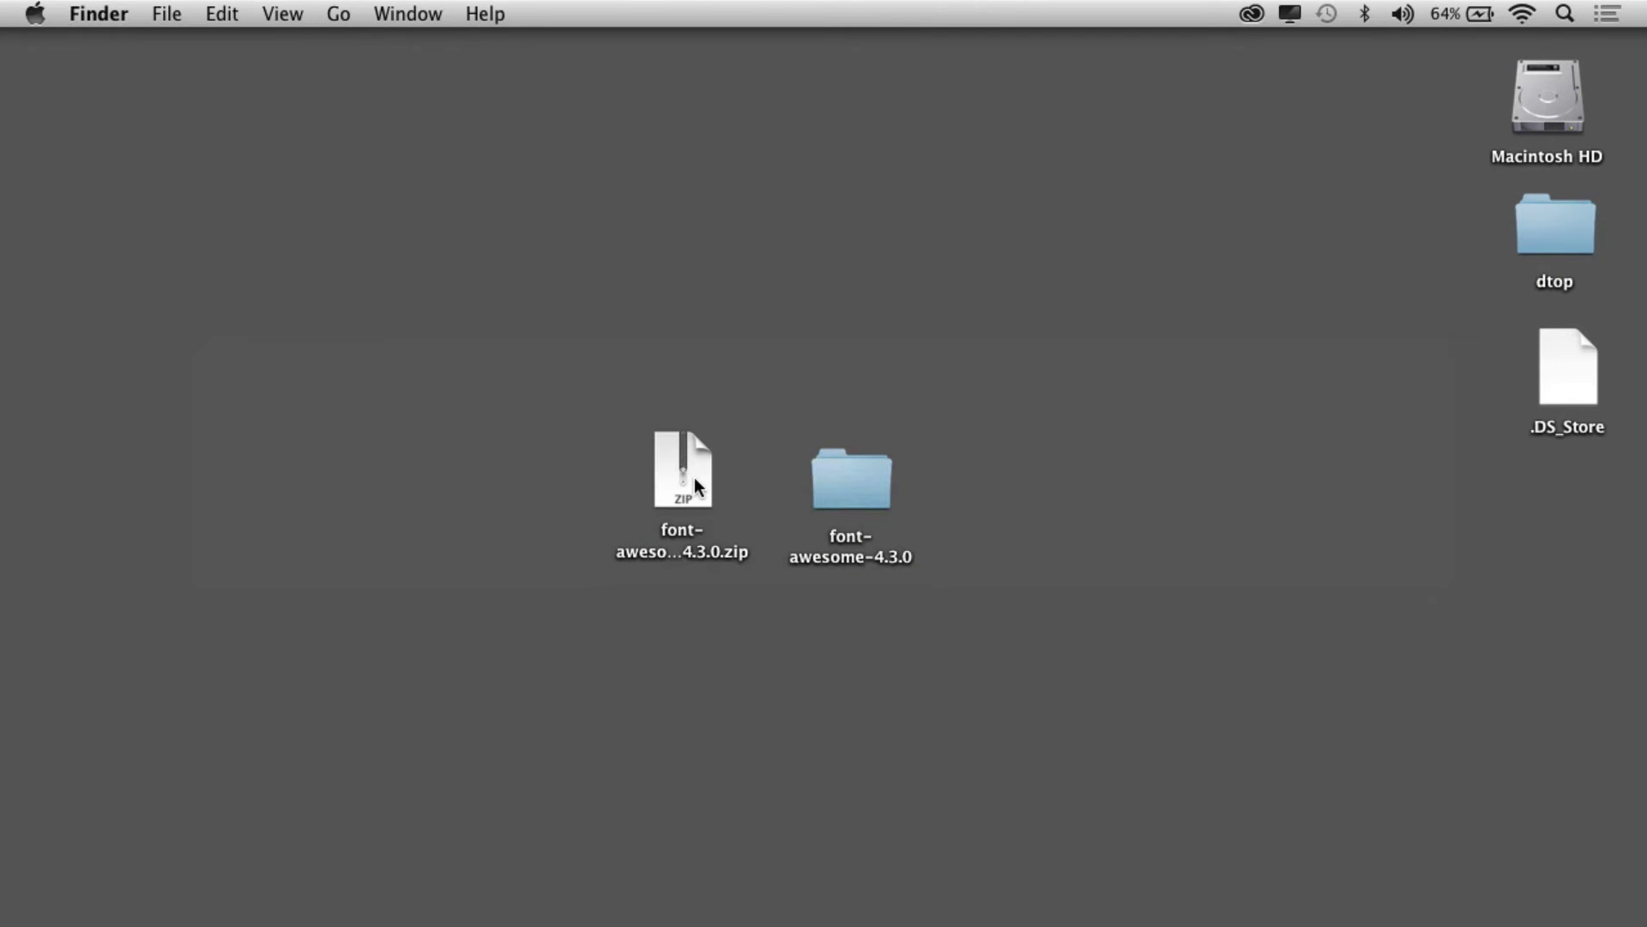
pyautogui.doubleClick(875, 477)
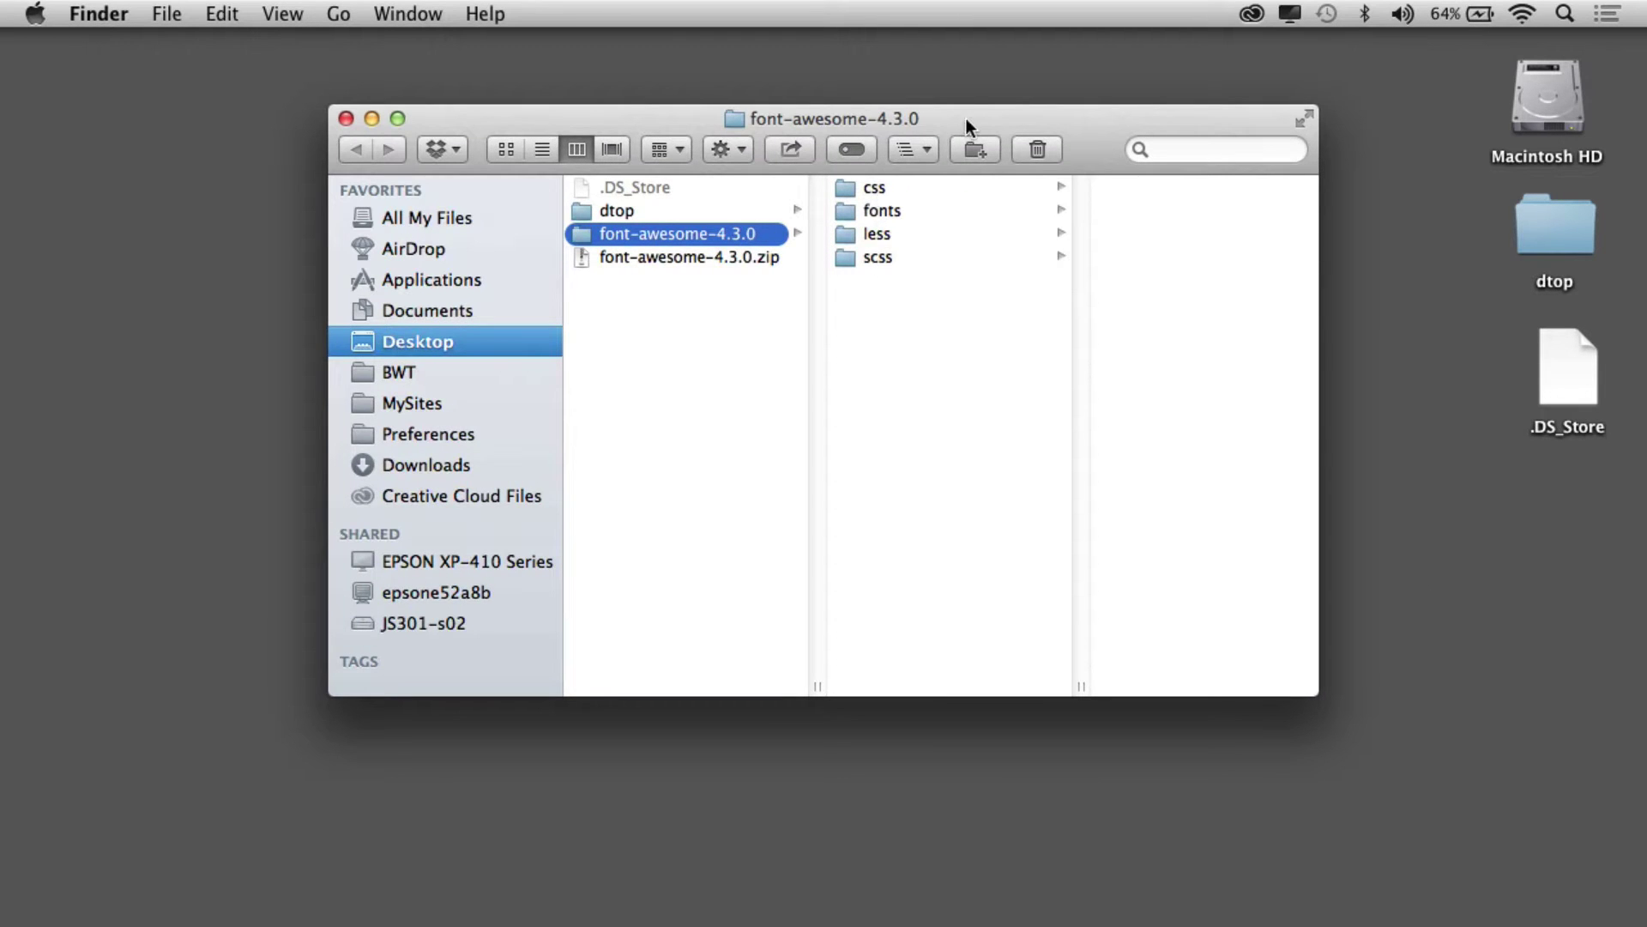
pyautogui.moveTo(965, 120); pyautogui.dragTo(653, 157)
pyautogui.click(605, 225)
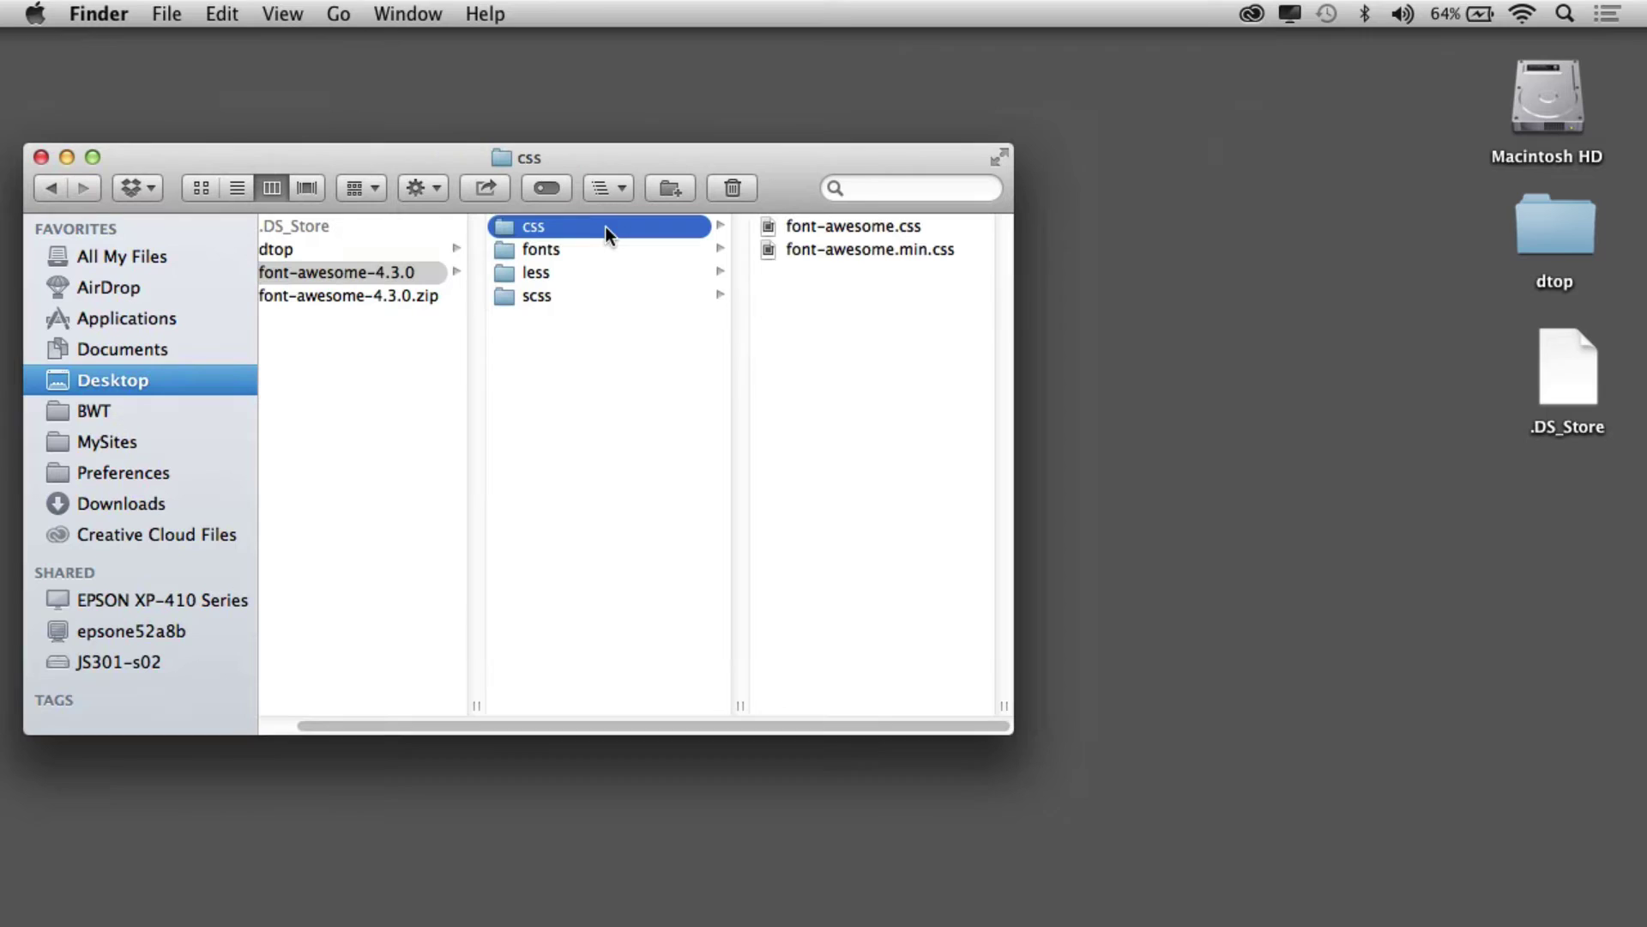
pyautogui.click(827, 225)
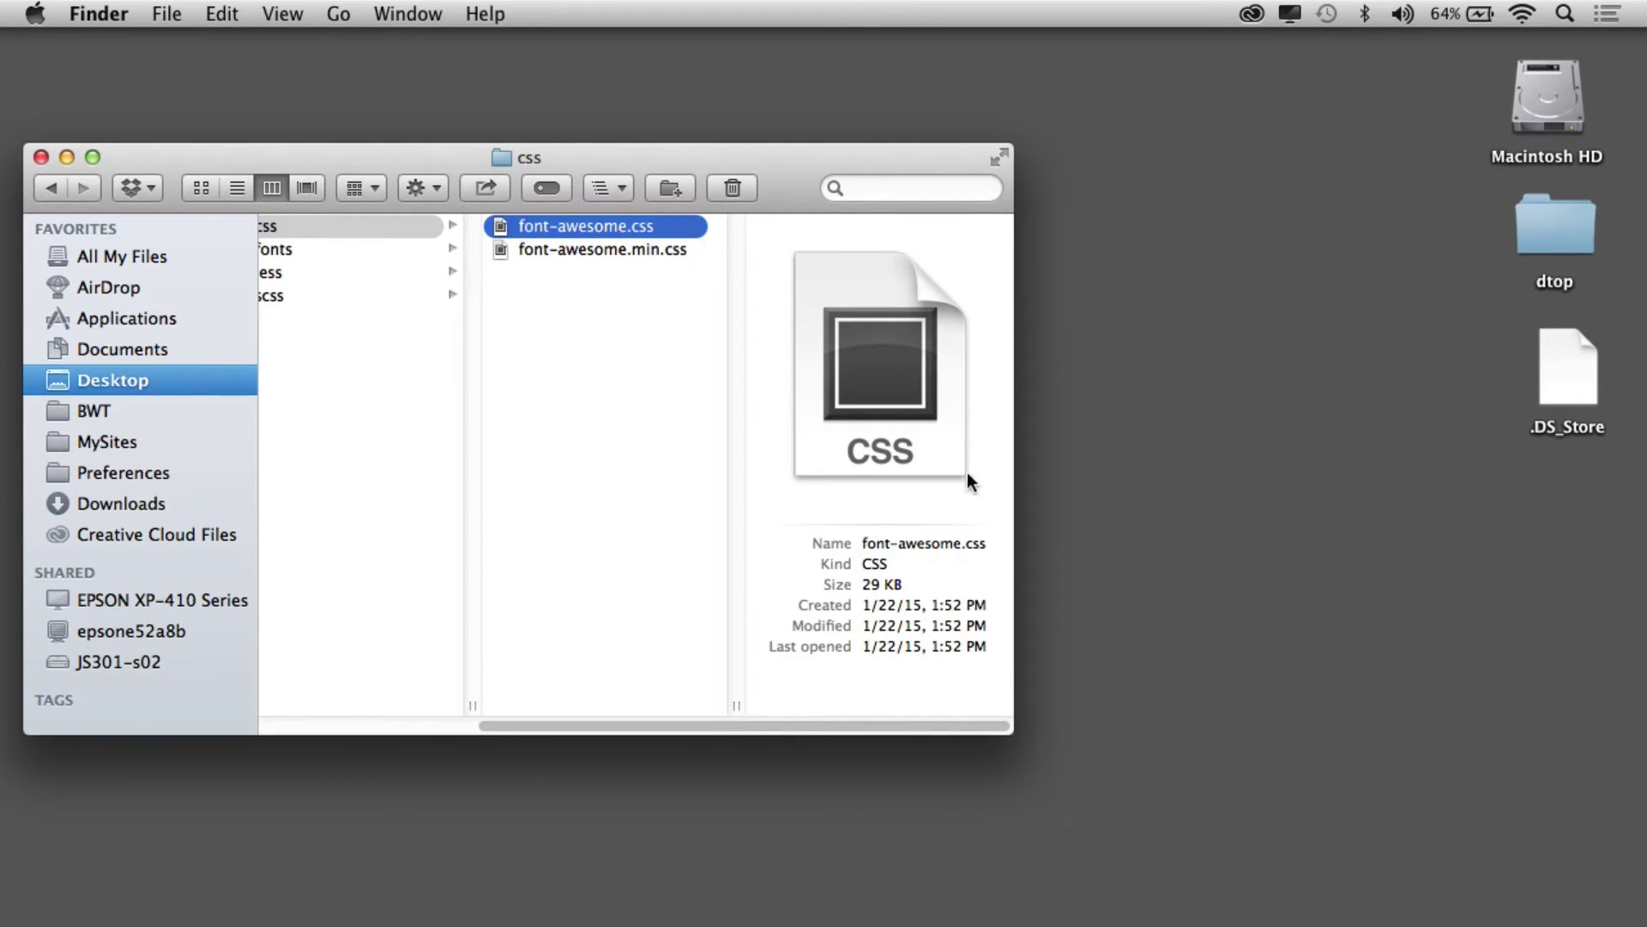
# Step: Enlarge the window and view the fonts folder, including FontAwesome.otf and fontawesome-webfont.ttf
pyautogui.moveTo(1015, 730); pyautogui.dragTo(1166, 765)
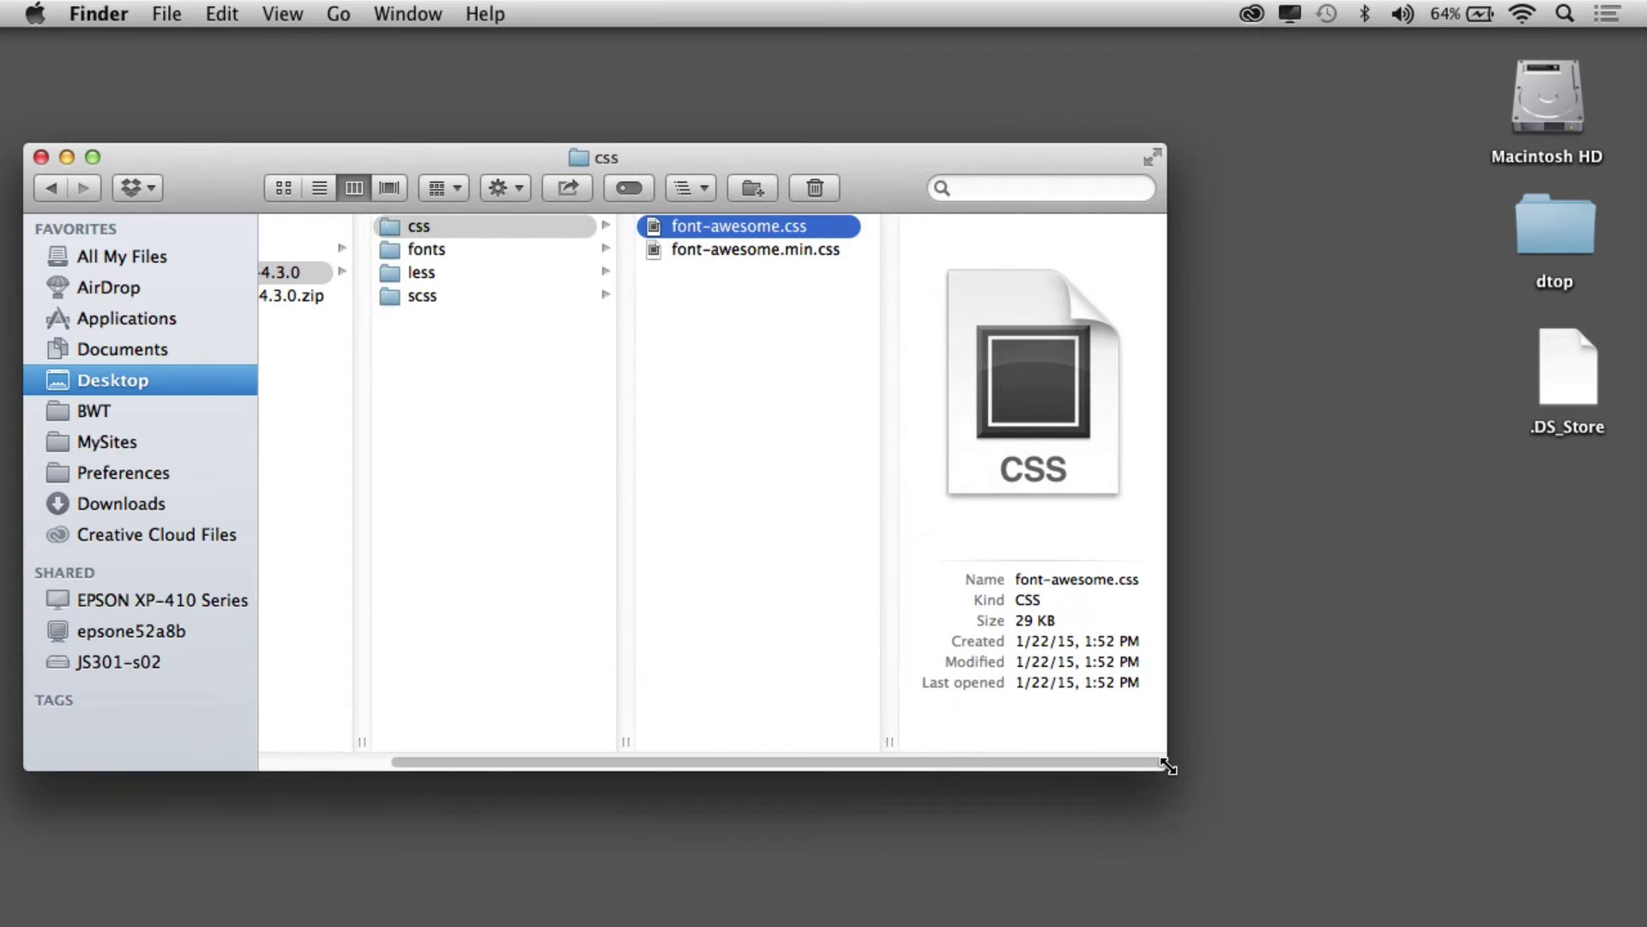
pyautogui.click(410, 249)
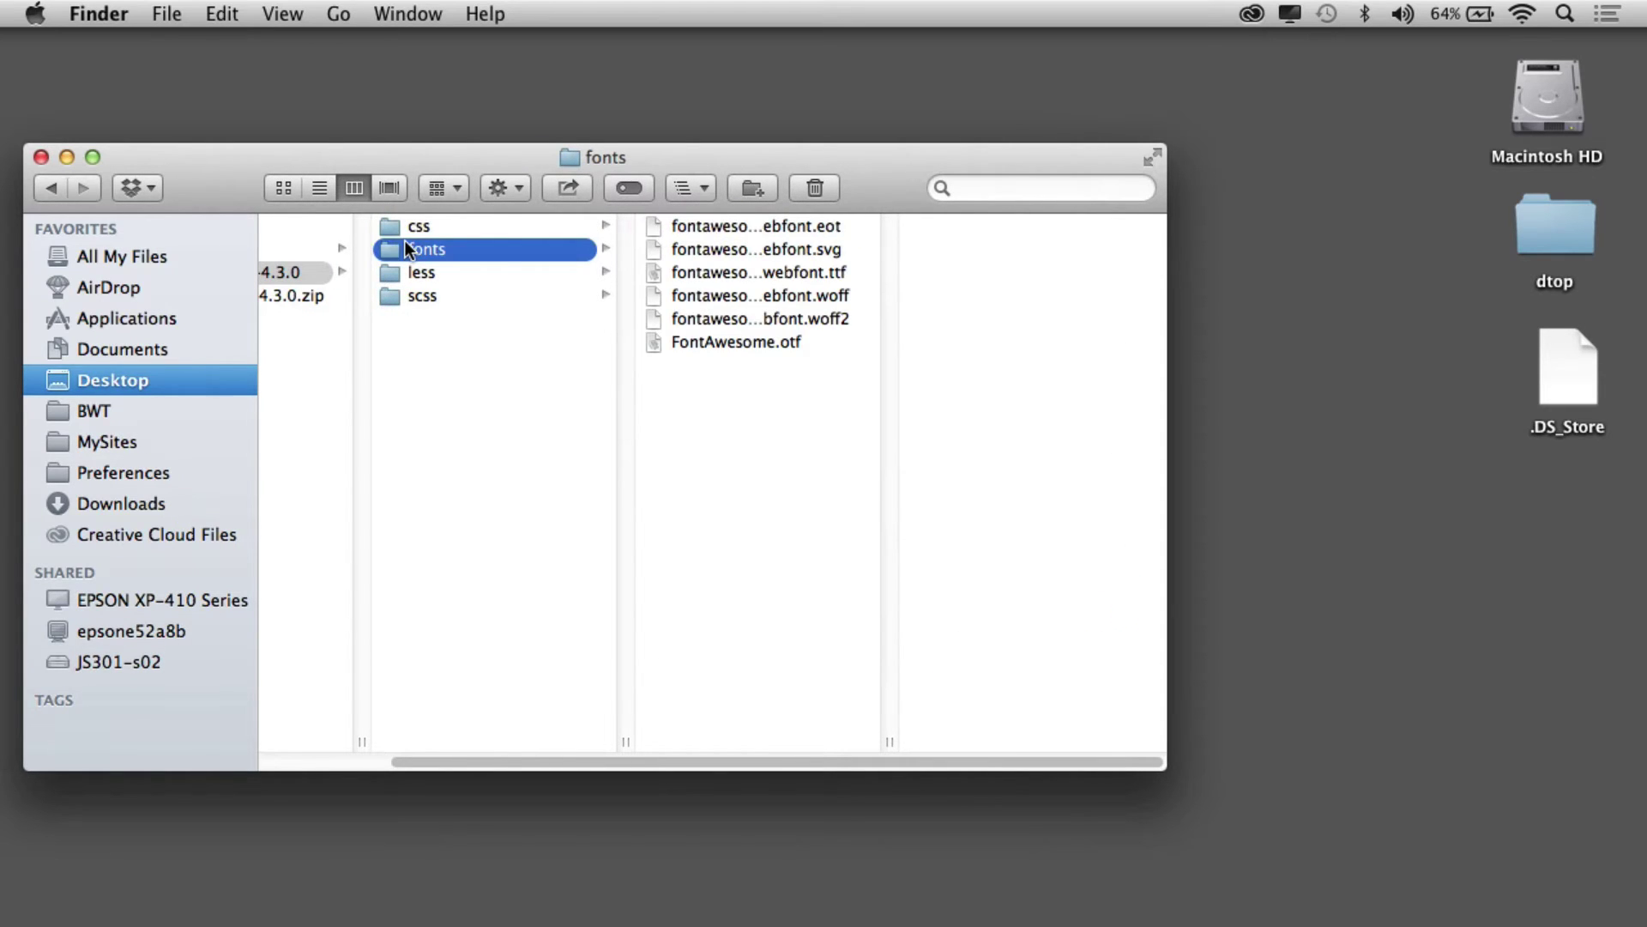
pyautogui.moveTo(898, 746); pyautogui.dragTo(993, 726)
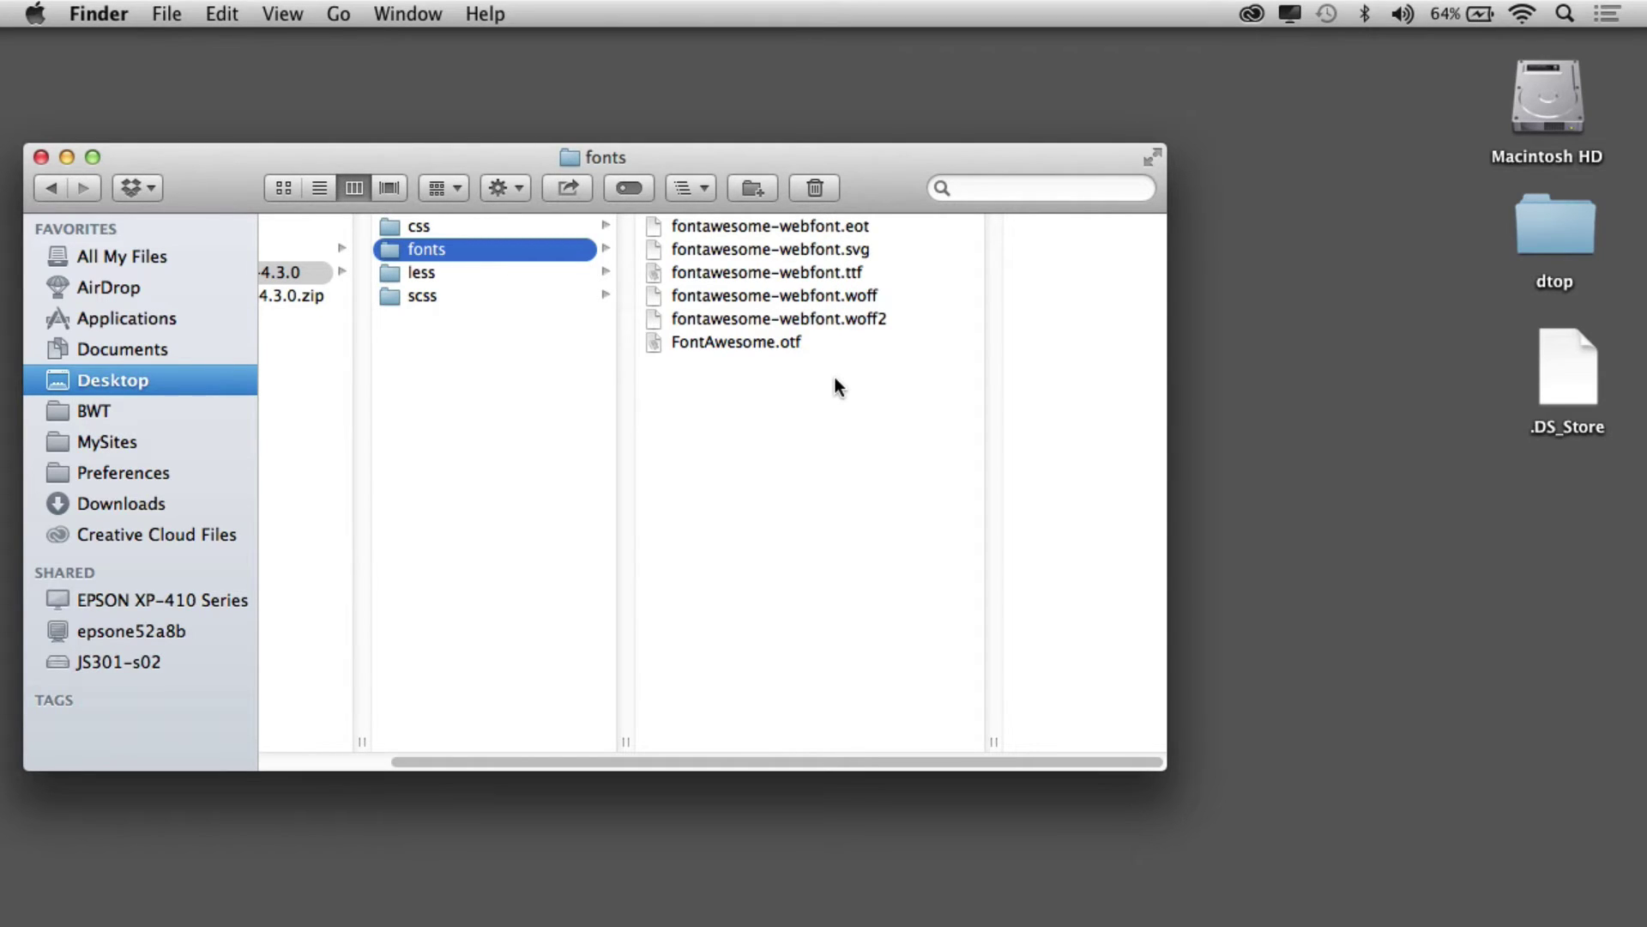
pyautogui.click(736, 342)
pyautogui.click(714, 271)
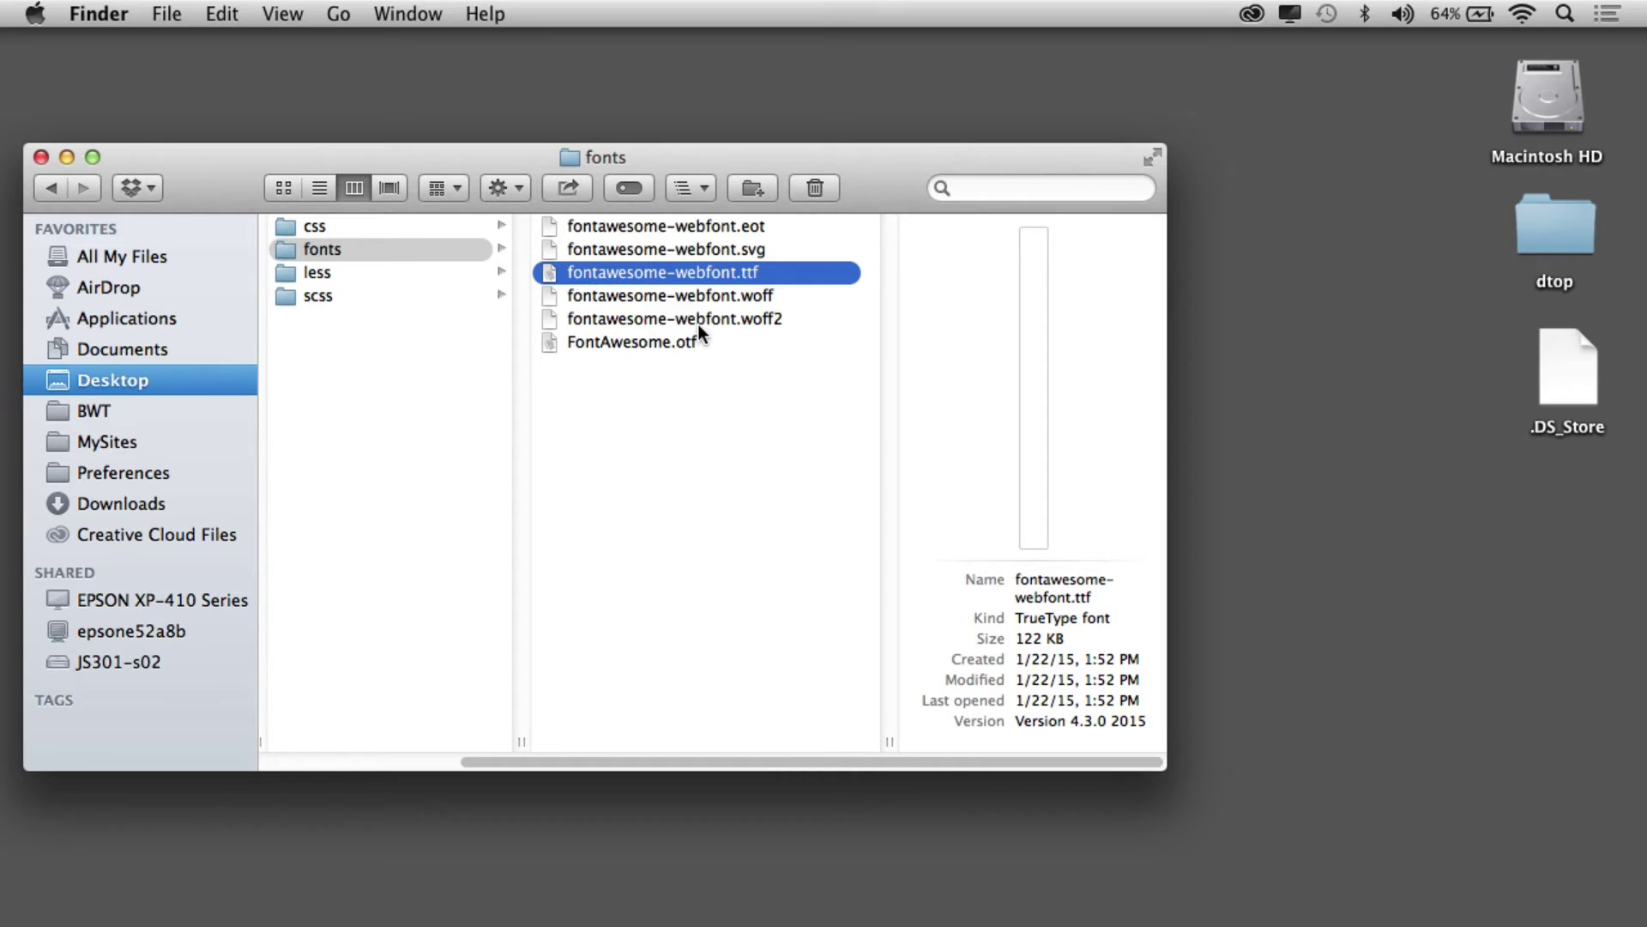
# Step: Install FontAwesome.otf through Font Book
pyautogui.doubleClick(652, 341)
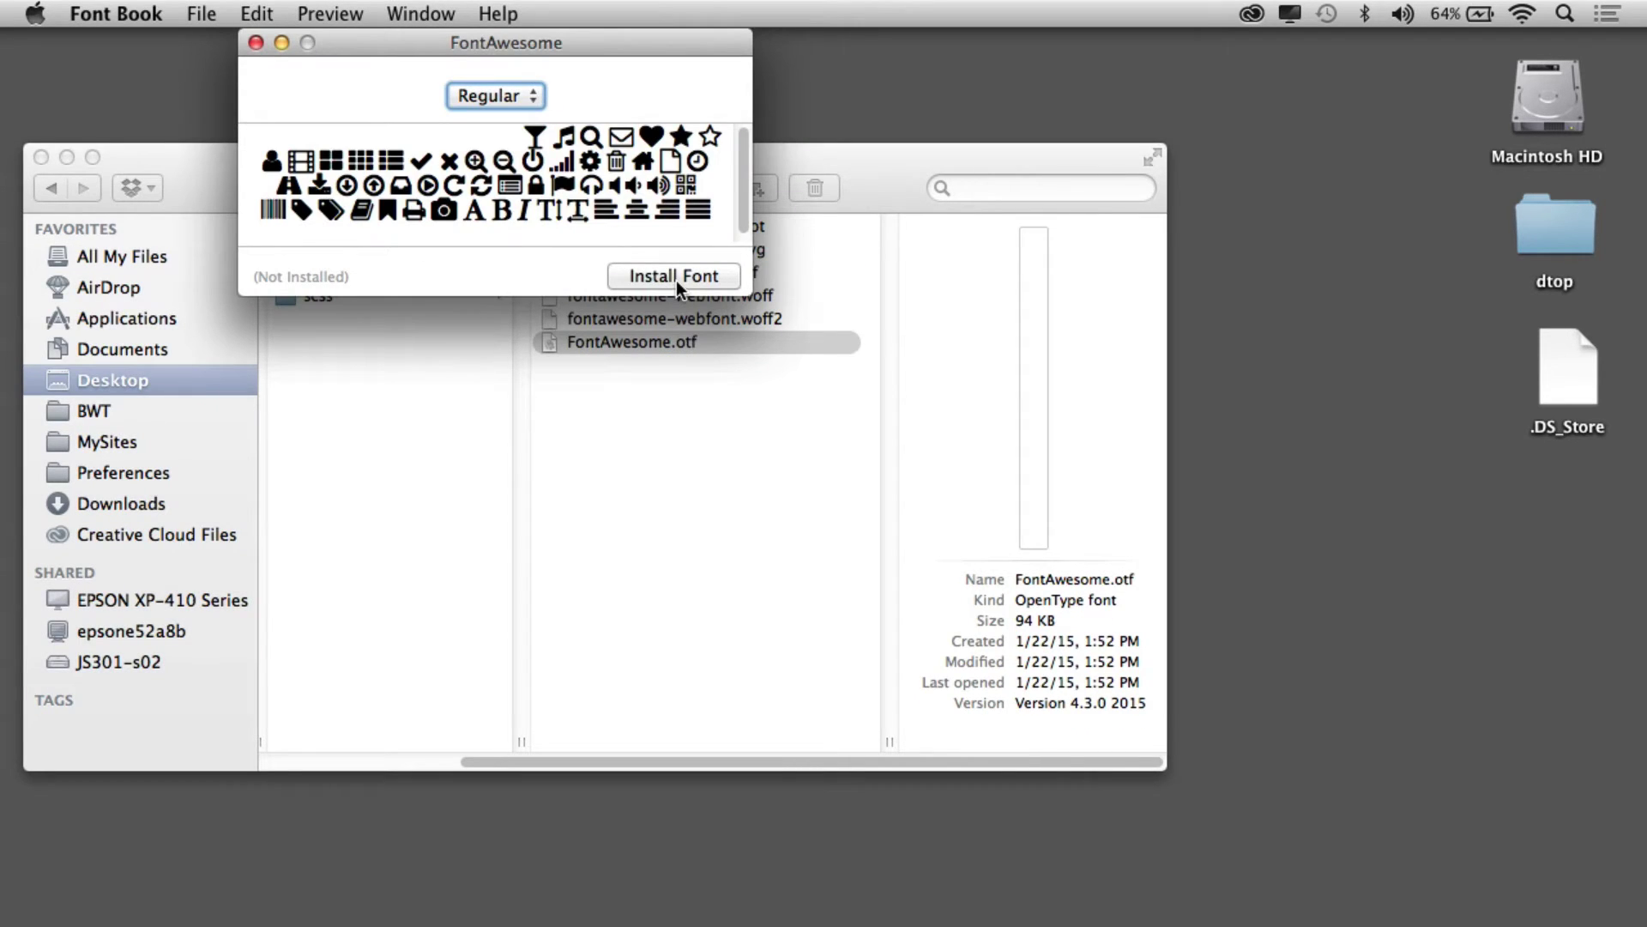
pyautogui.click(259, 44)
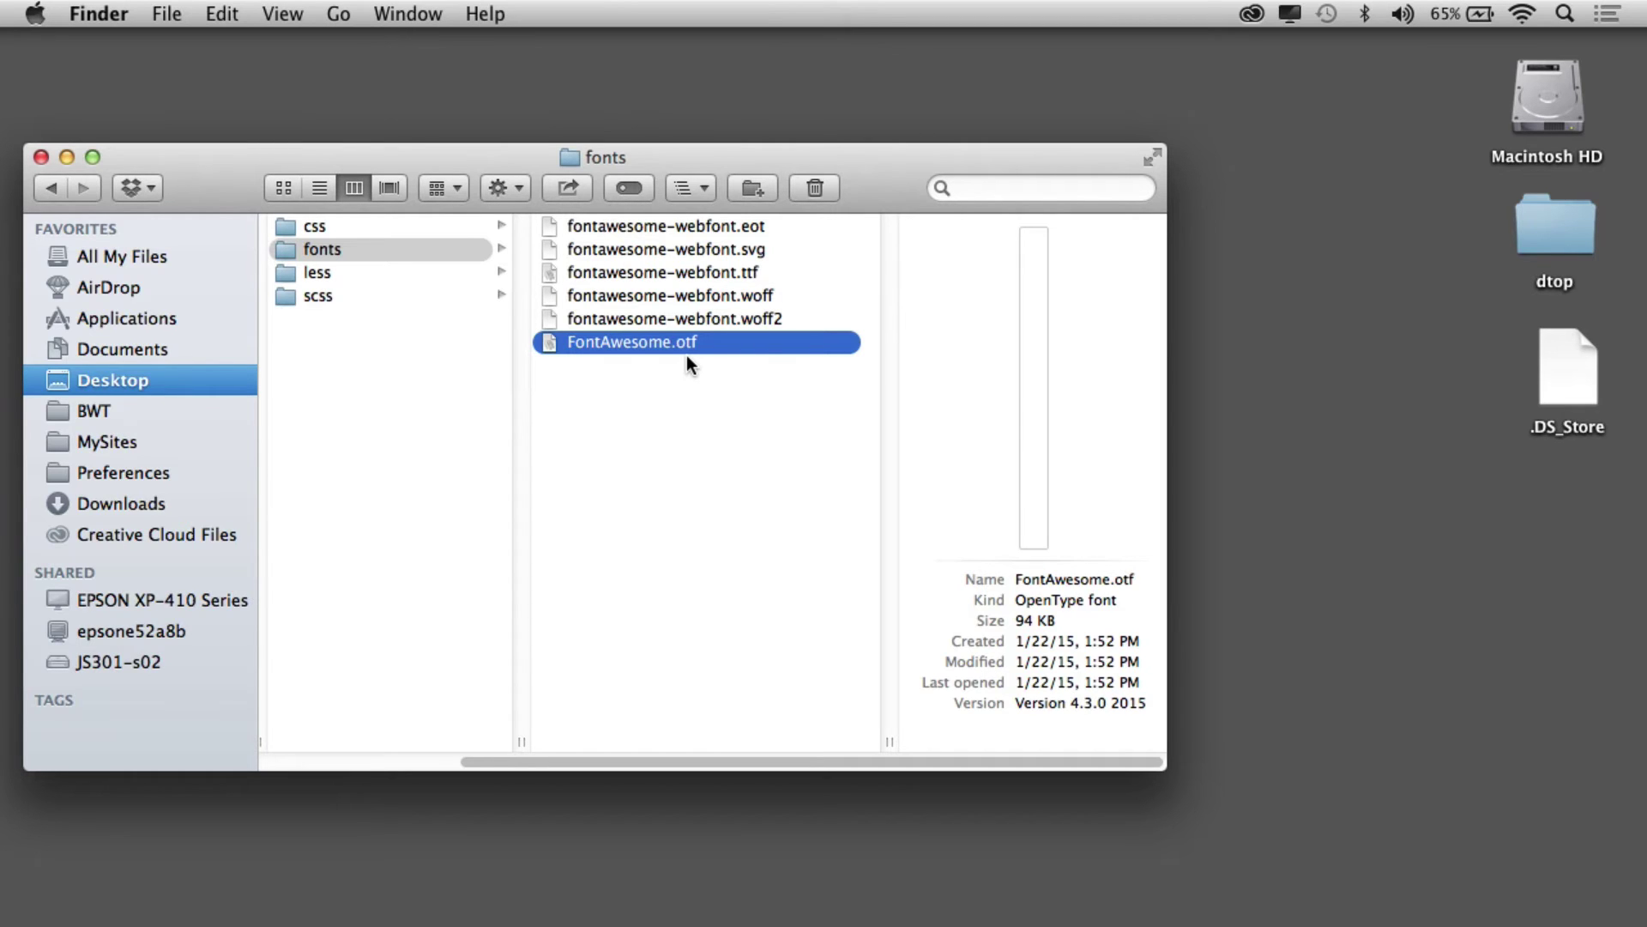
# Step: In Photoshop, delete the camera icon from the orange button
pyautogui.press('super+Tab')
pyautogui.press('super+Tab')
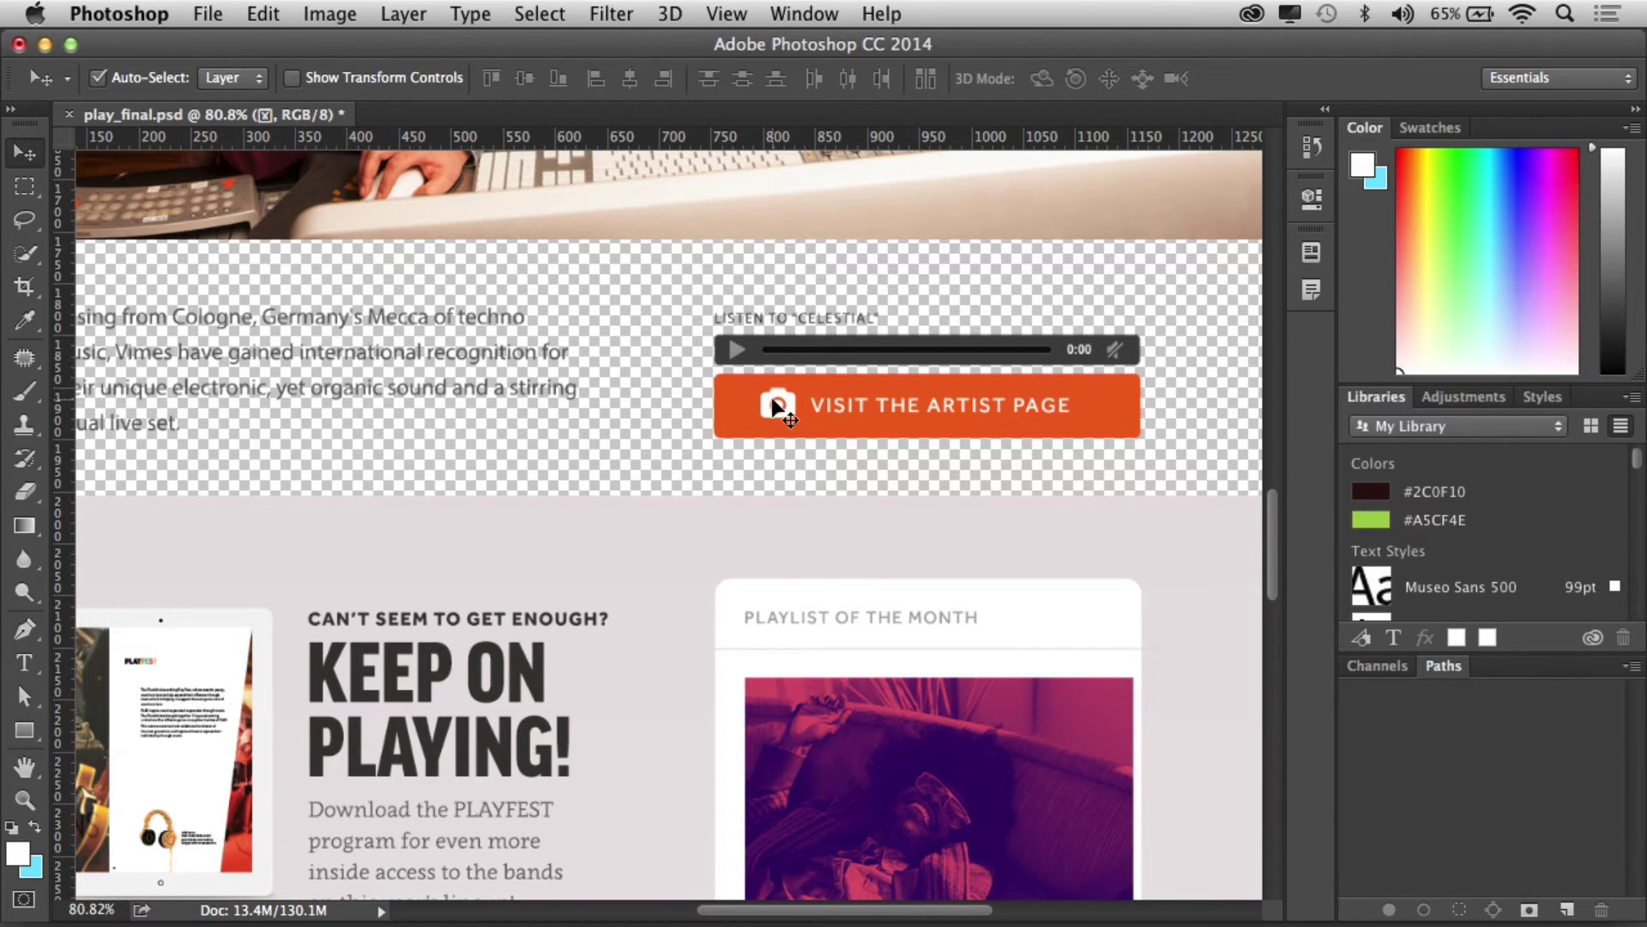
pyautogui.click(779, 411)
pyautogui.press('BackSpace')
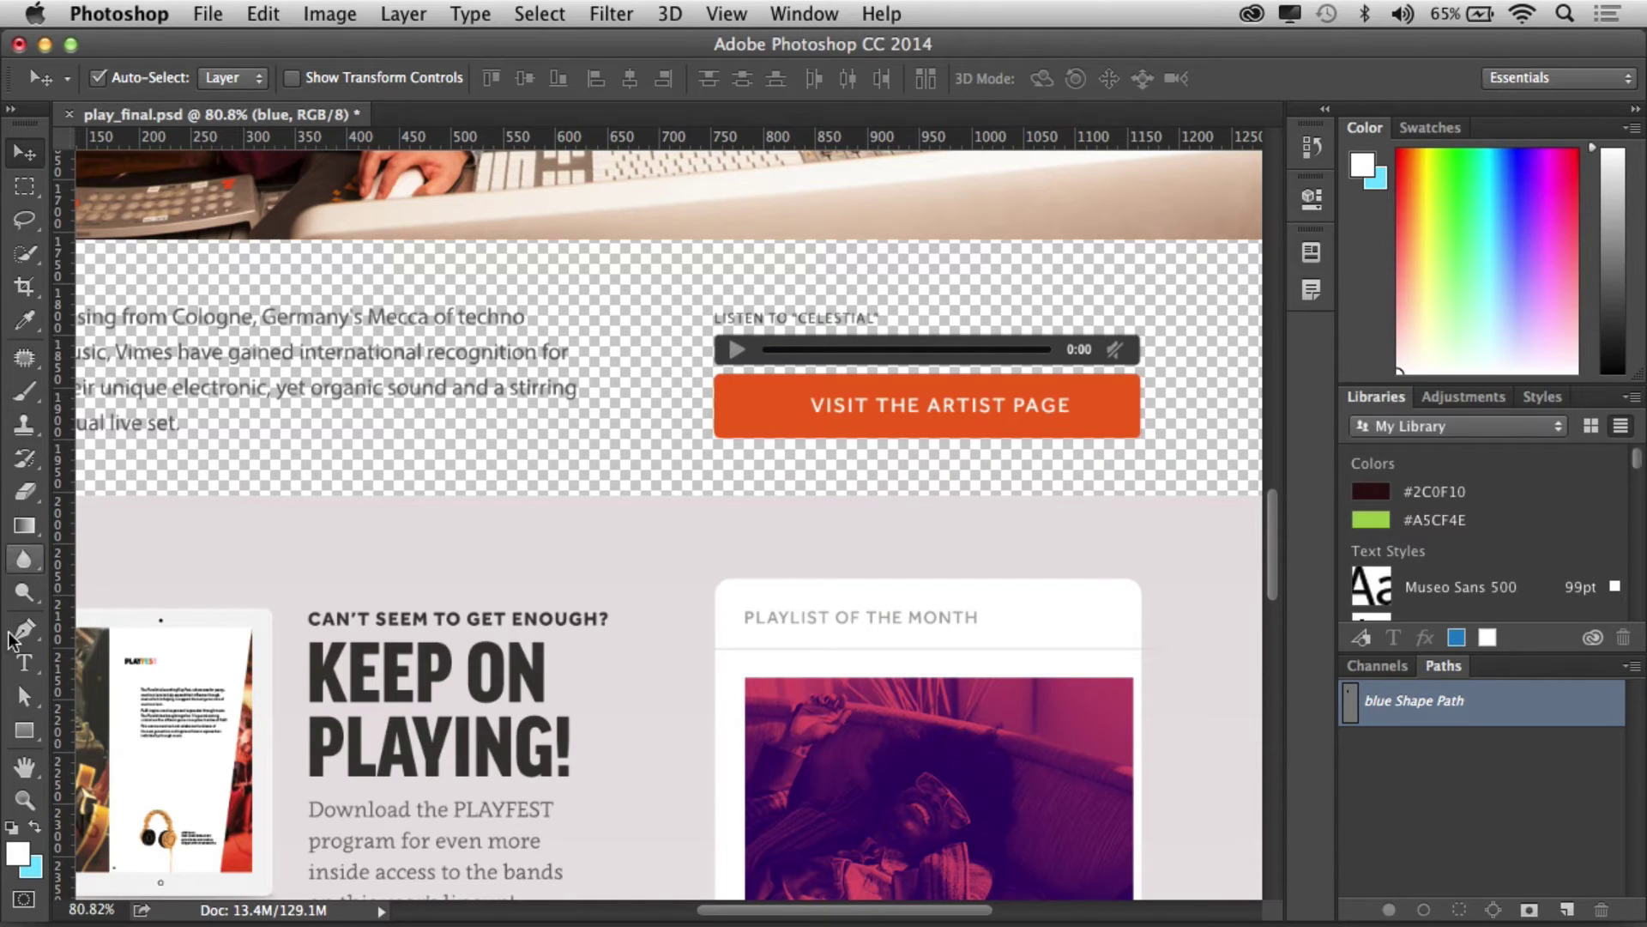
# Step: Draw a FontAwesome Regular 40 pt text box on the zoomed-in orange button
pyautogui.click(24, 671)
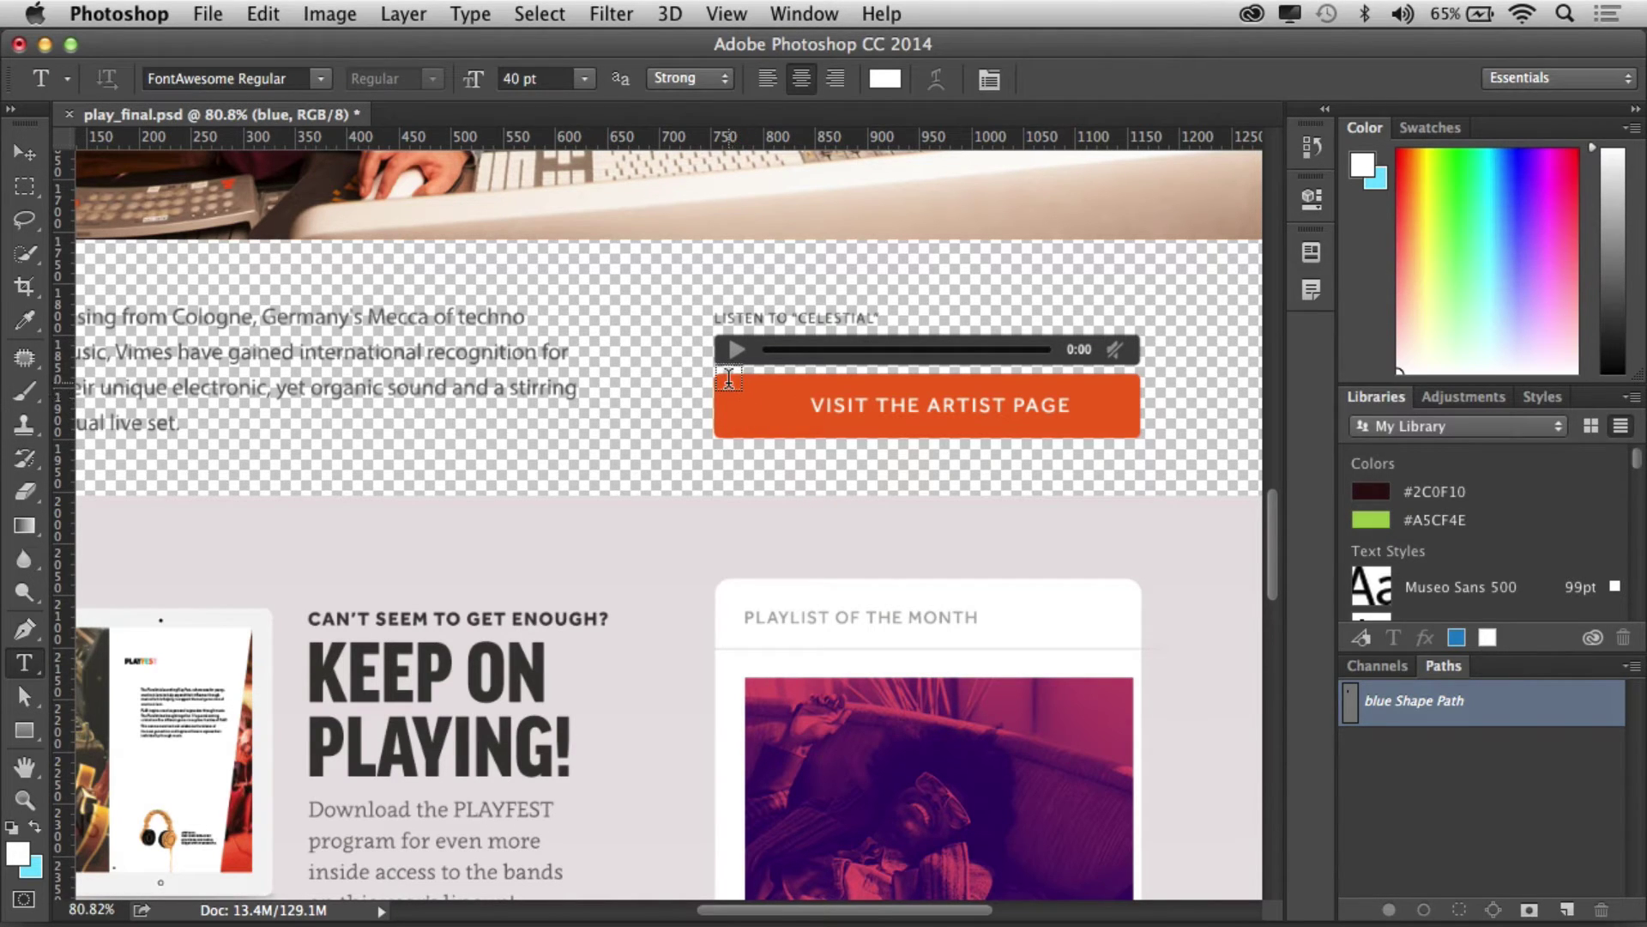
pyautogui.press('super+plus')
pyautogui.press('super+plus')
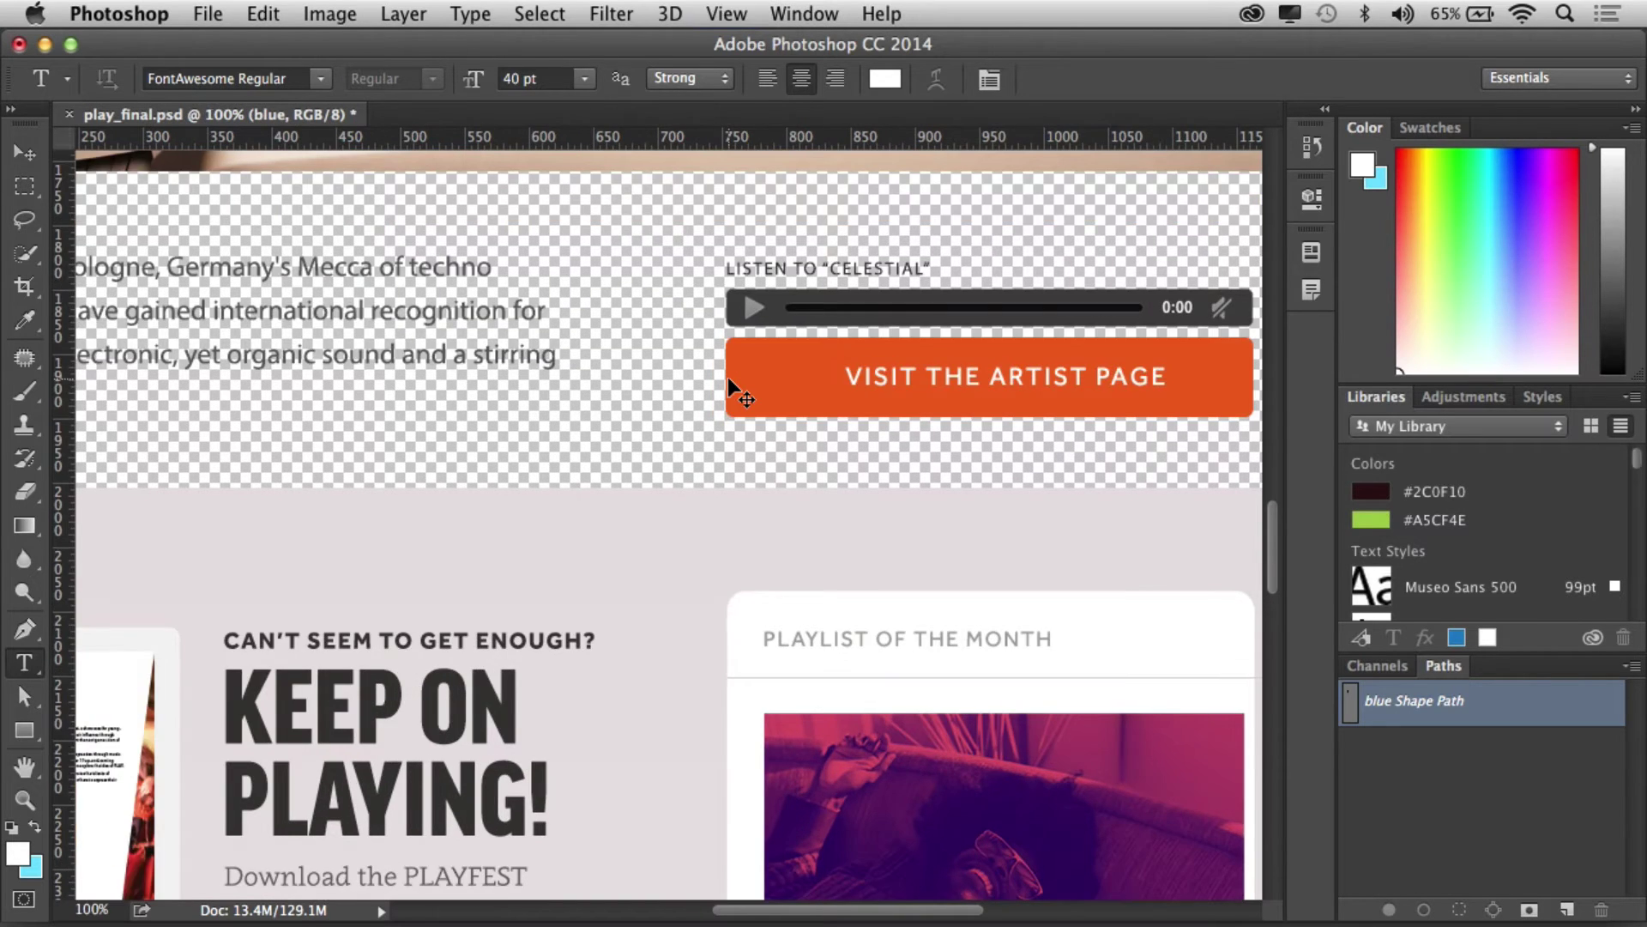
pyautogui.moveTo(761, 339); pyautogui.dragTo(397, 507)
pyautogui.moveTo(449, 375); pyautogui.dragTo(643, 489)
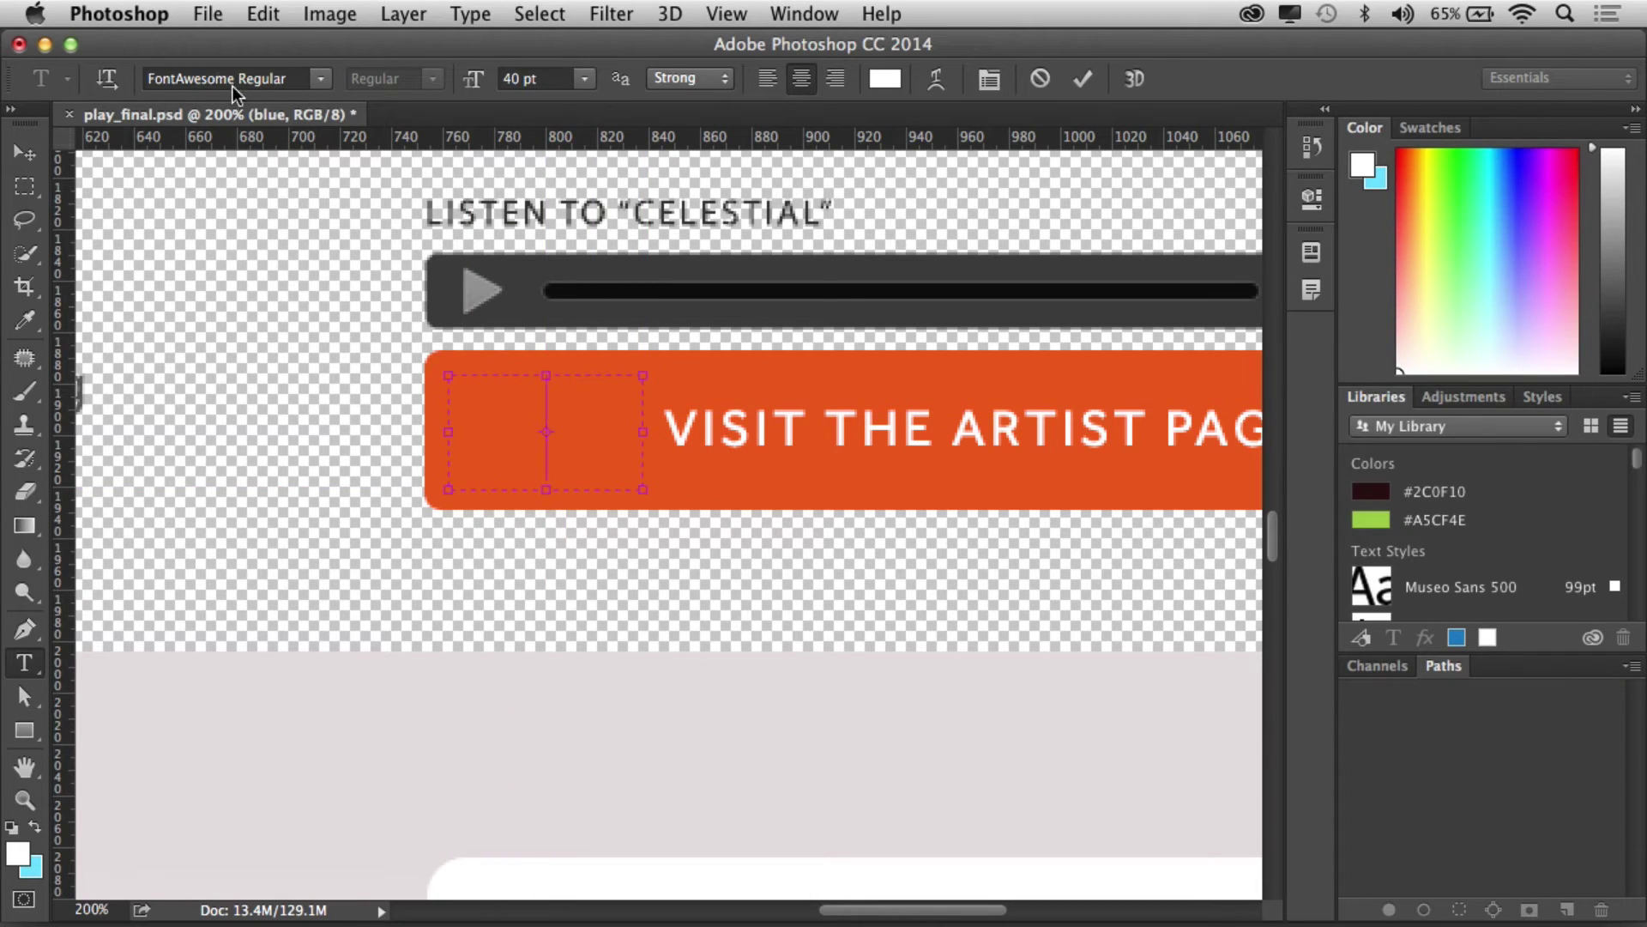
pyautogui.click(270, 75)
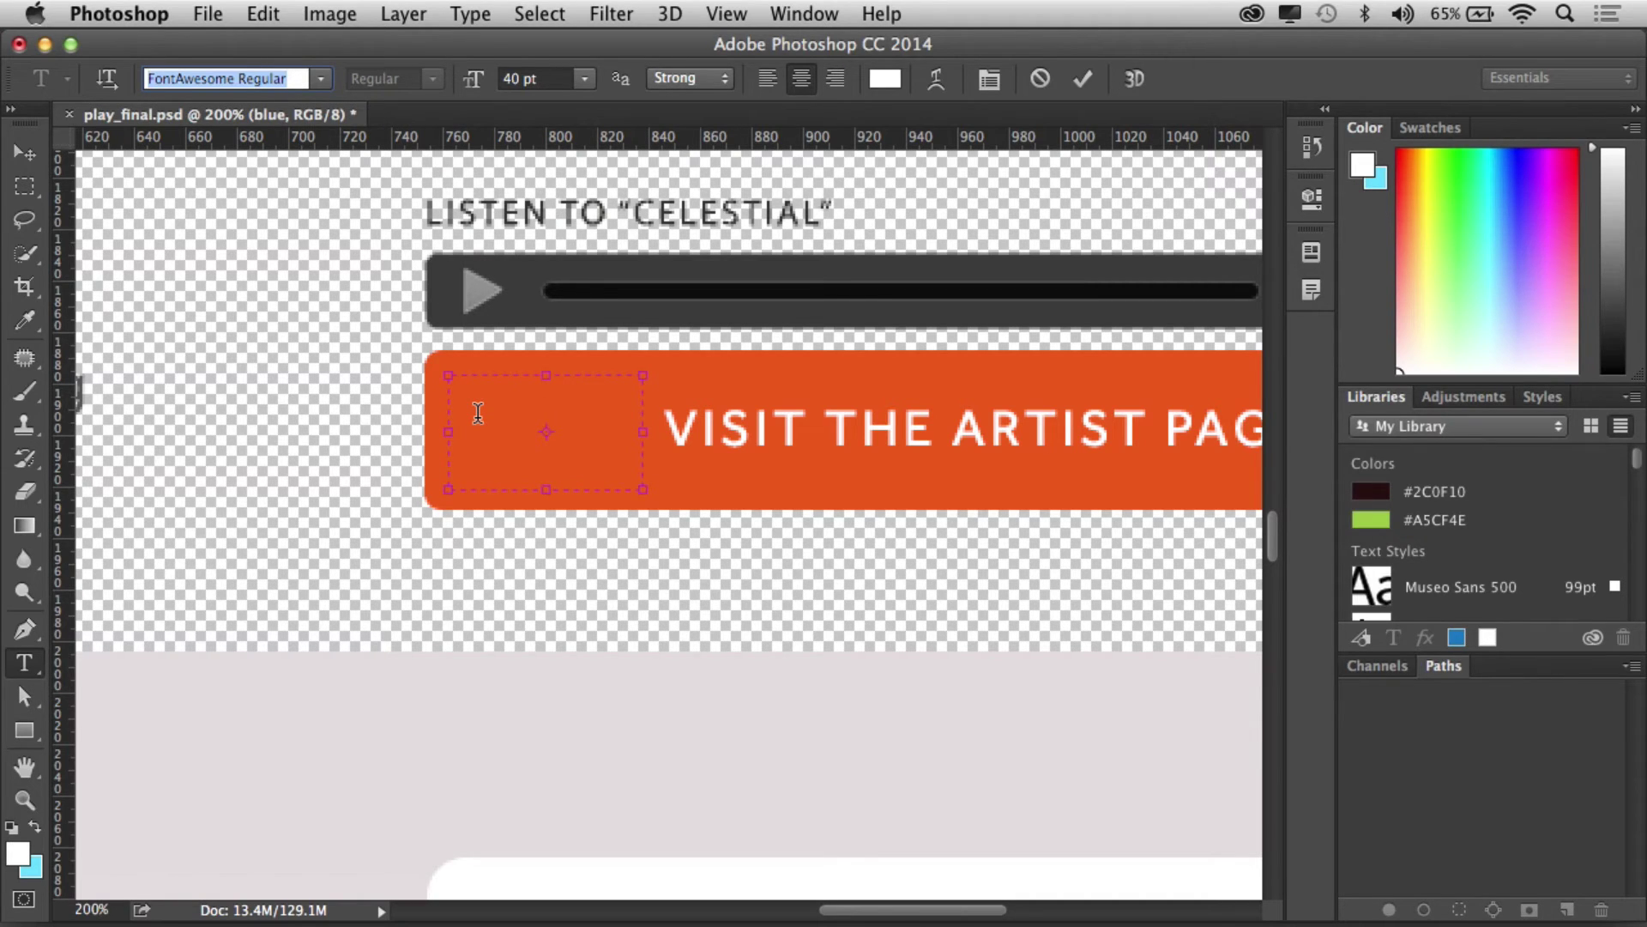
pyautogui.press('super+Tab')
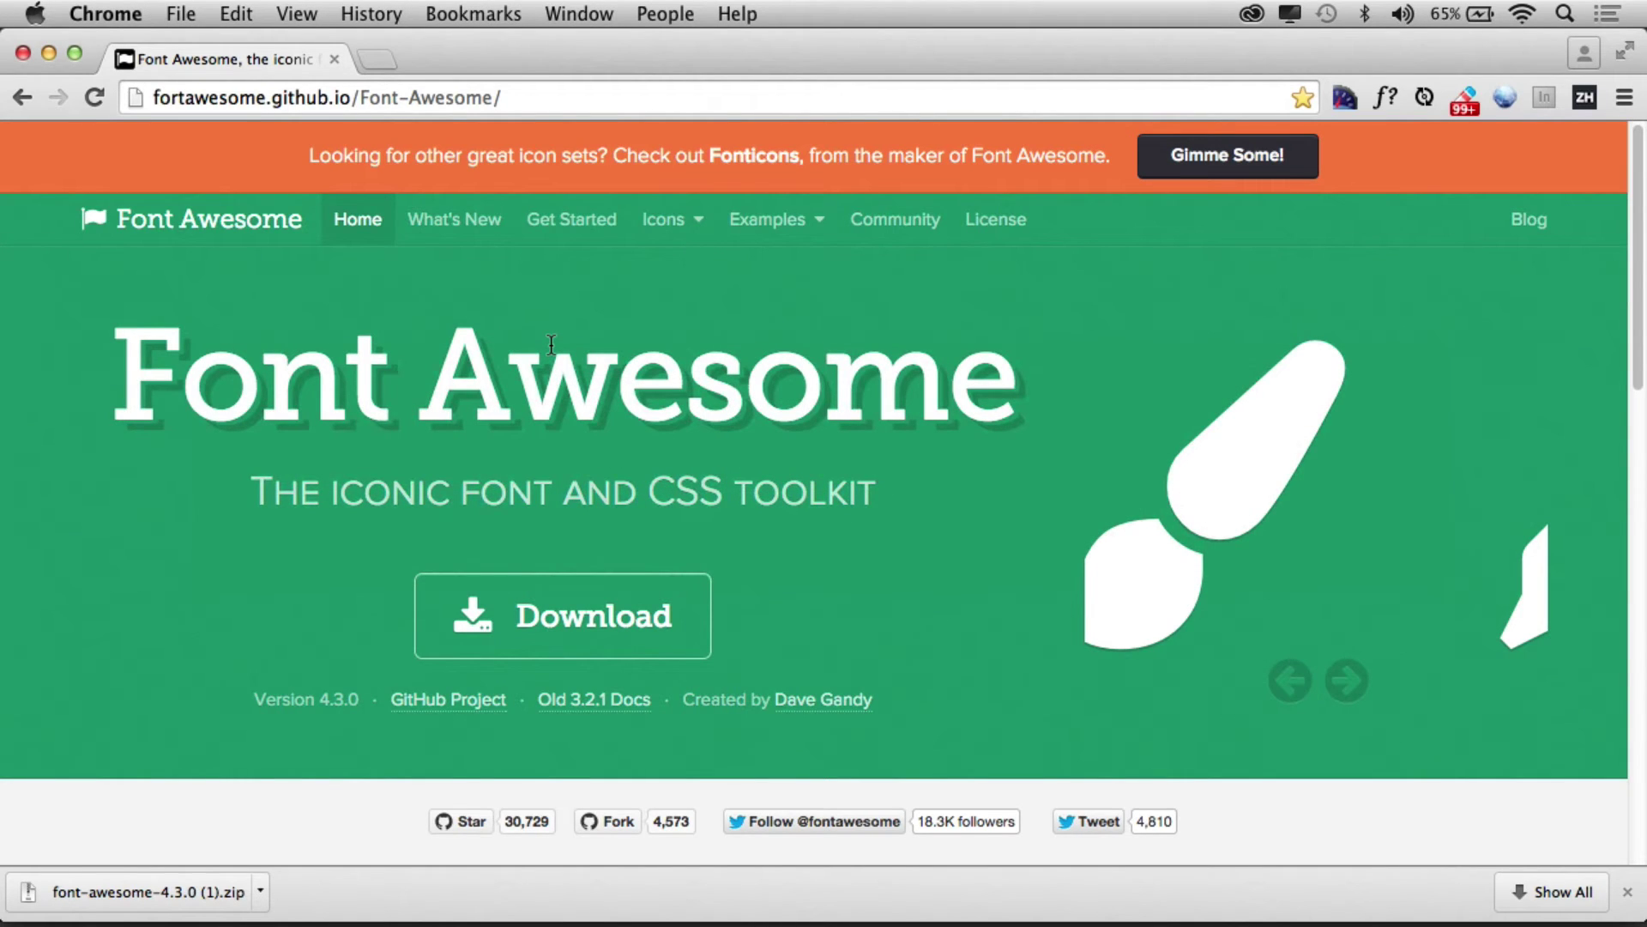
# Step: Copy the fa-barcode glyph from the Font Awesome 4.3.0 cheatsheet
pyautogui.click(673, 228)
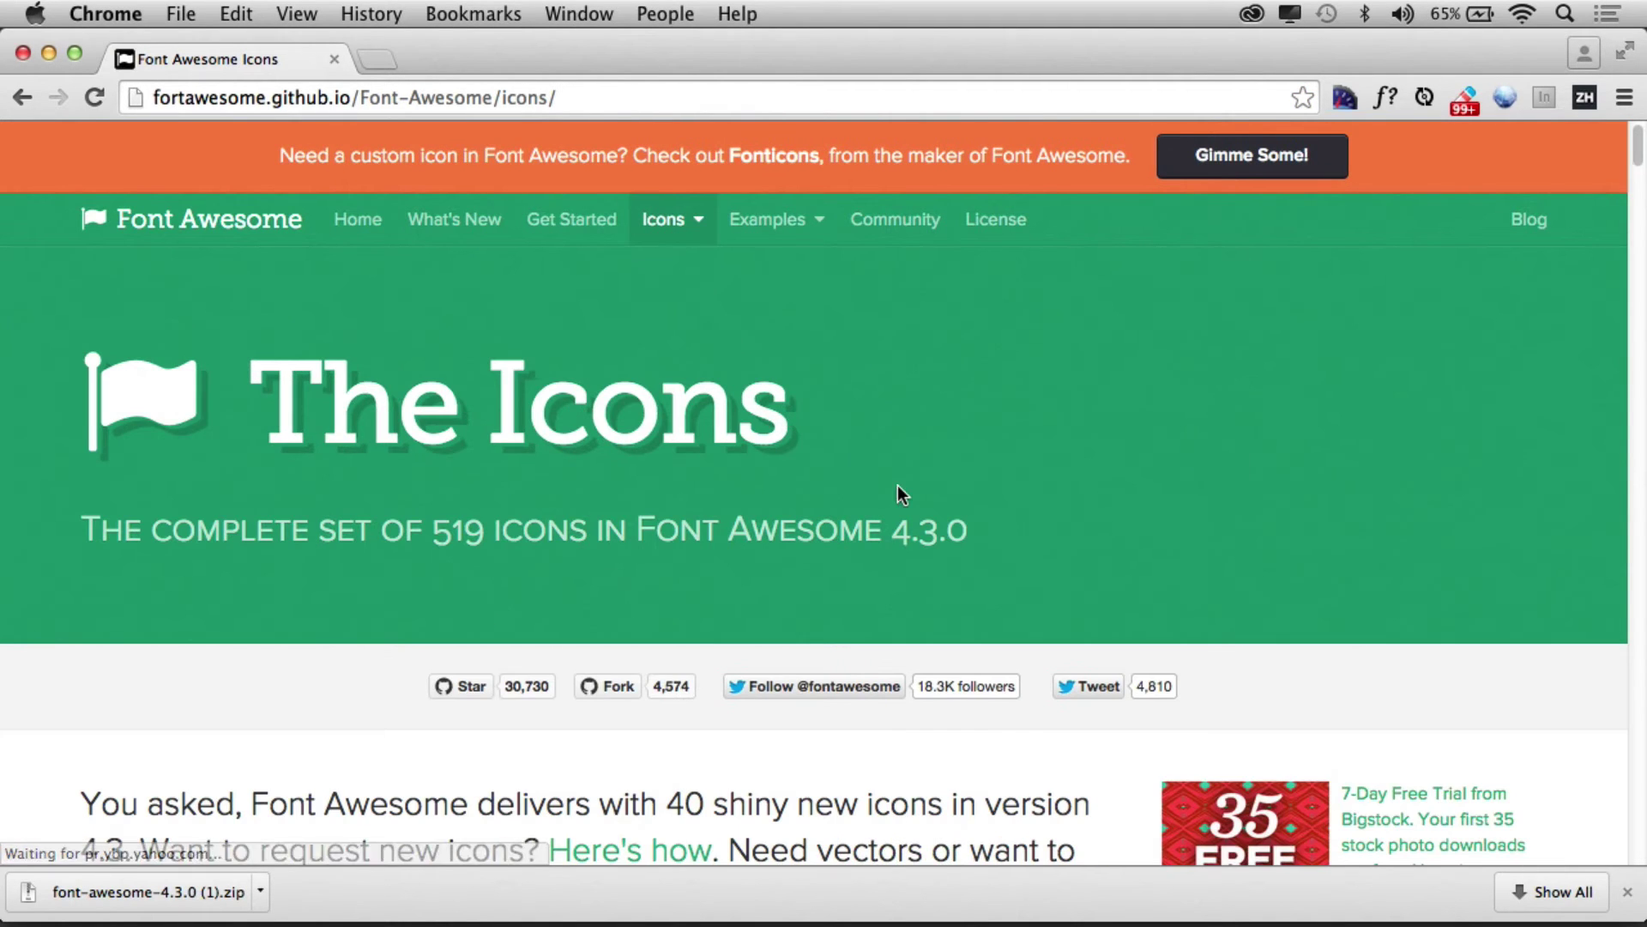
pyautogui.scroll(-5, 900, 485)
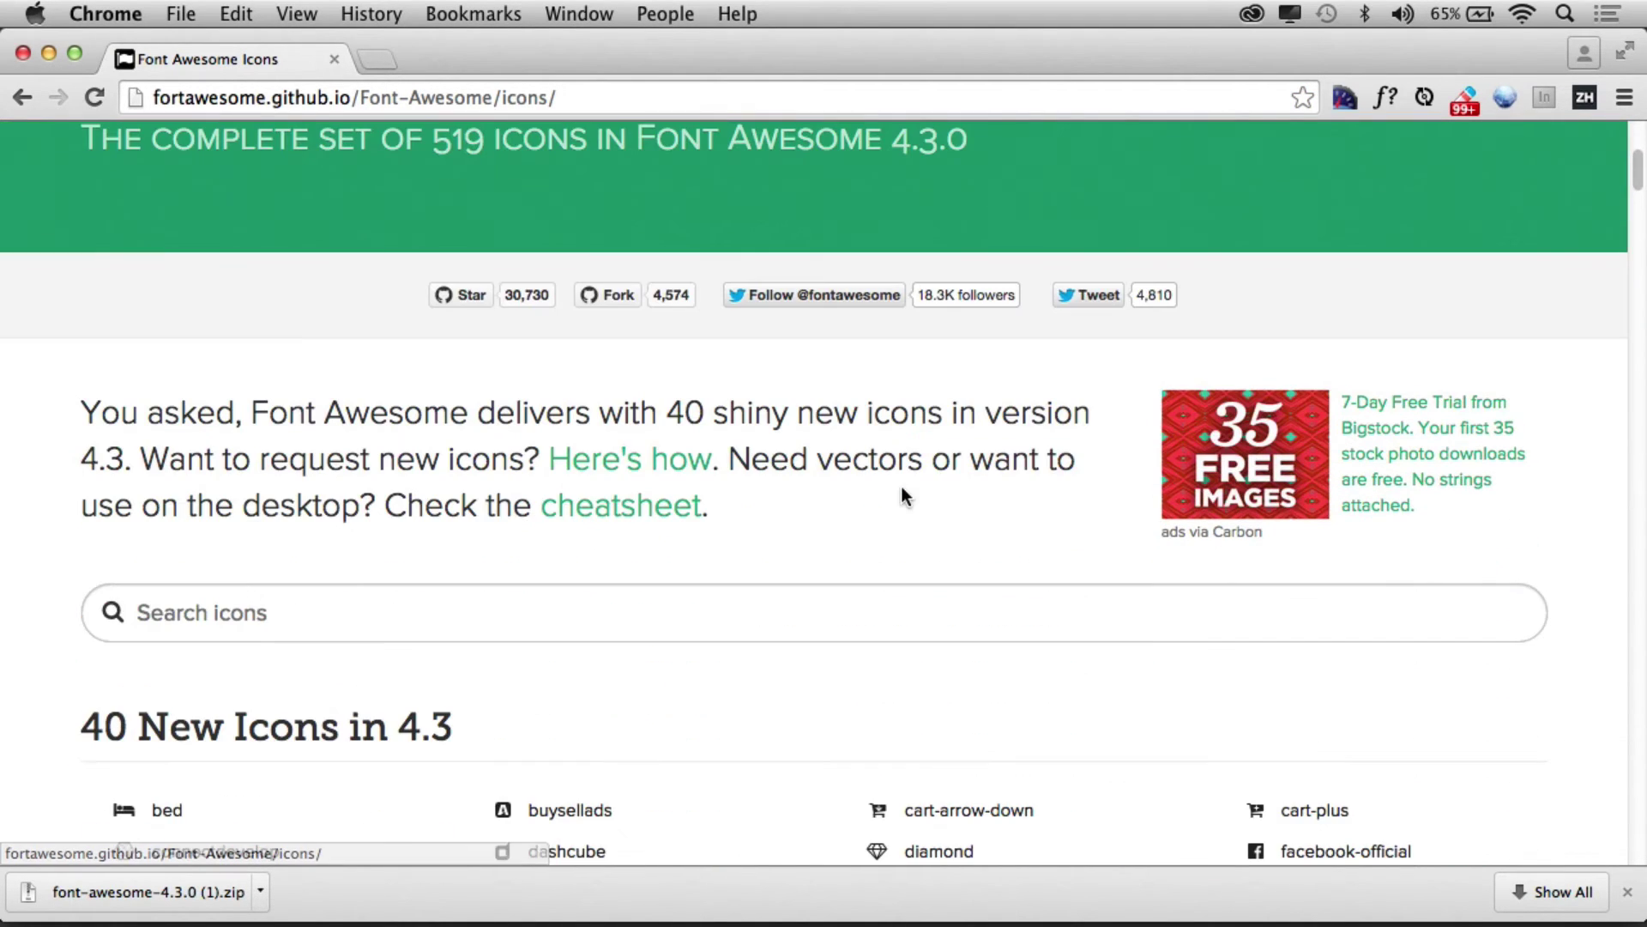
pyautogui.click(610, 513)
pyautogui.scroll(-5, 609, 515)
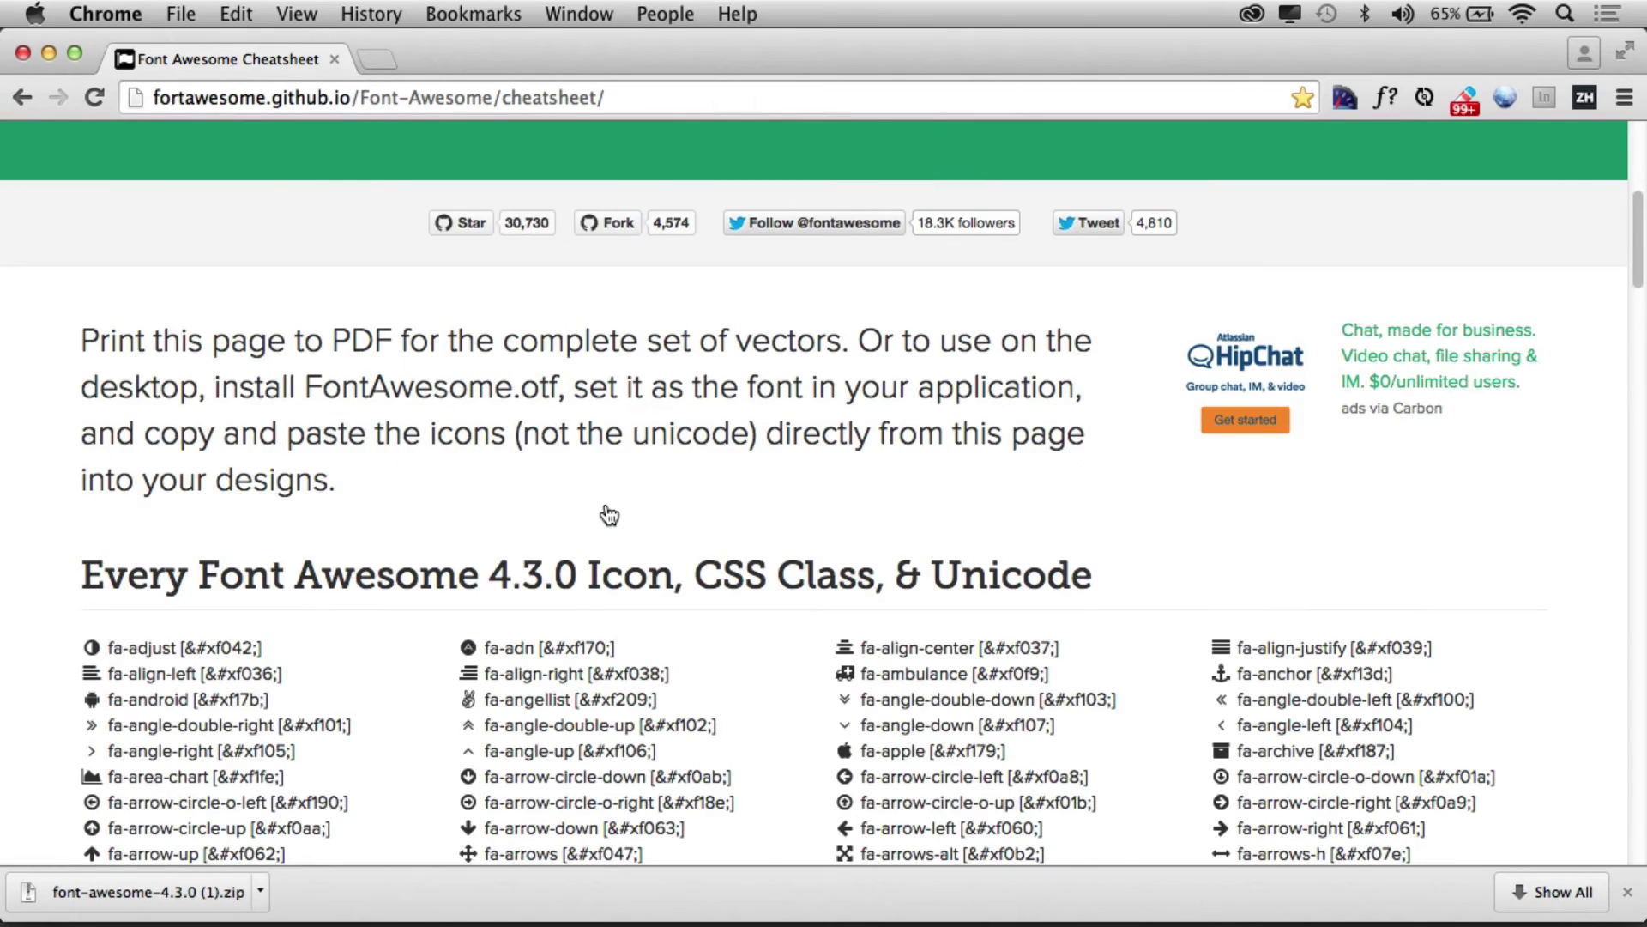
pyautogui.scroll(-5, 610, 515)
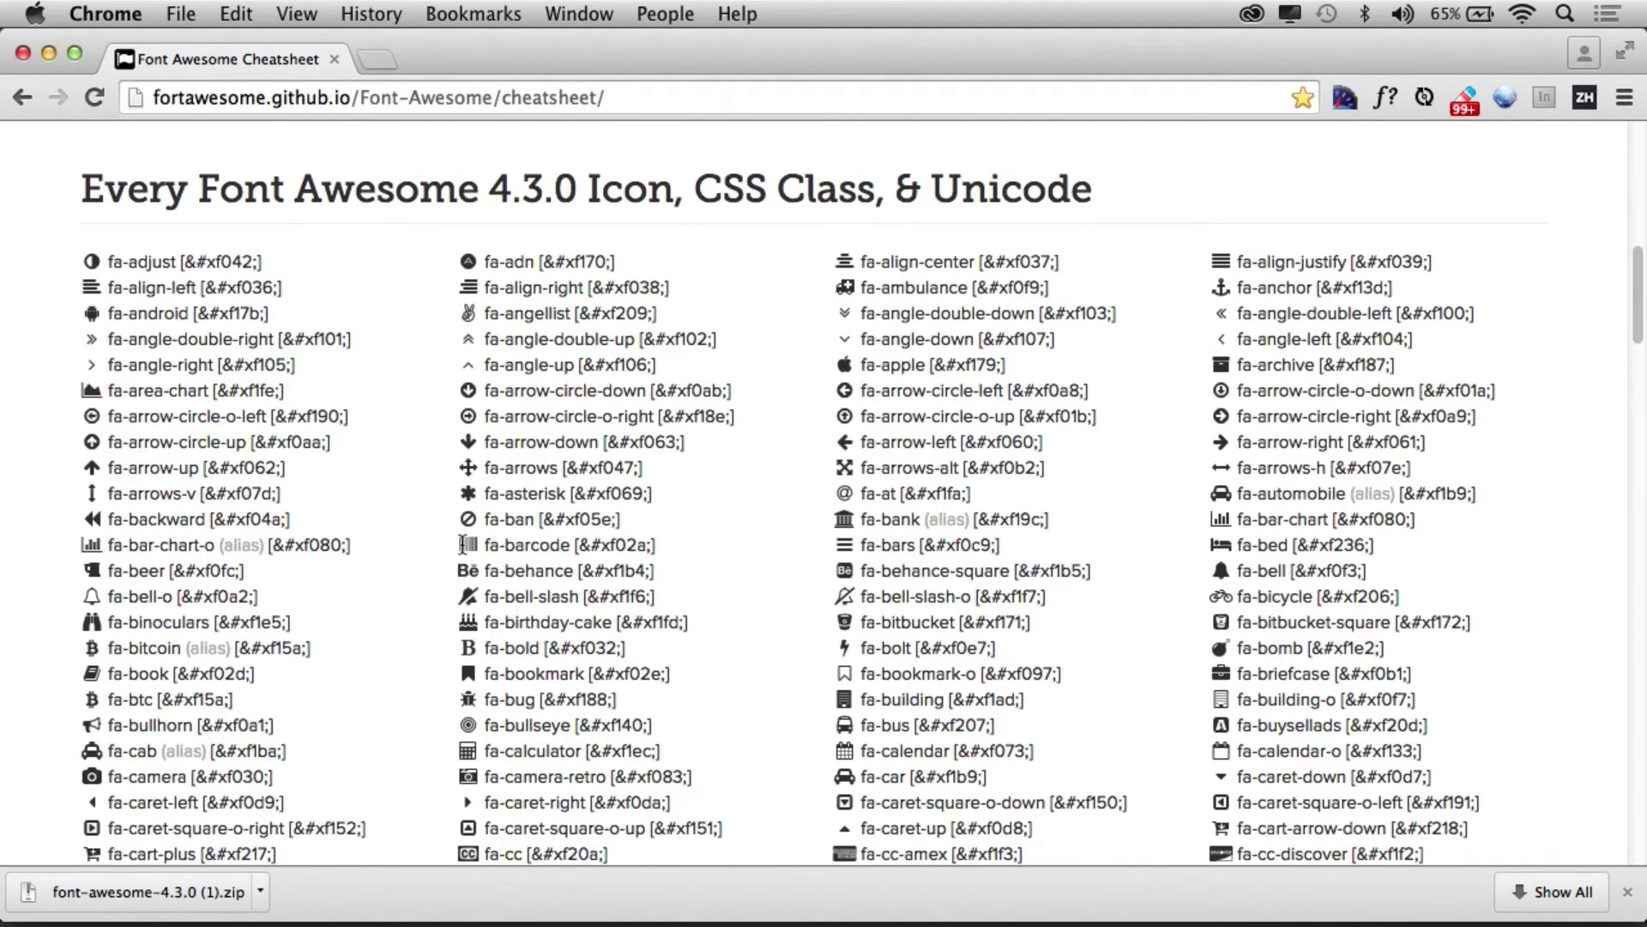
pyautogui.moveTo(463, 545); pyautogui.dragTo(474, 545)
pyautogui.rightClick(472, 551)
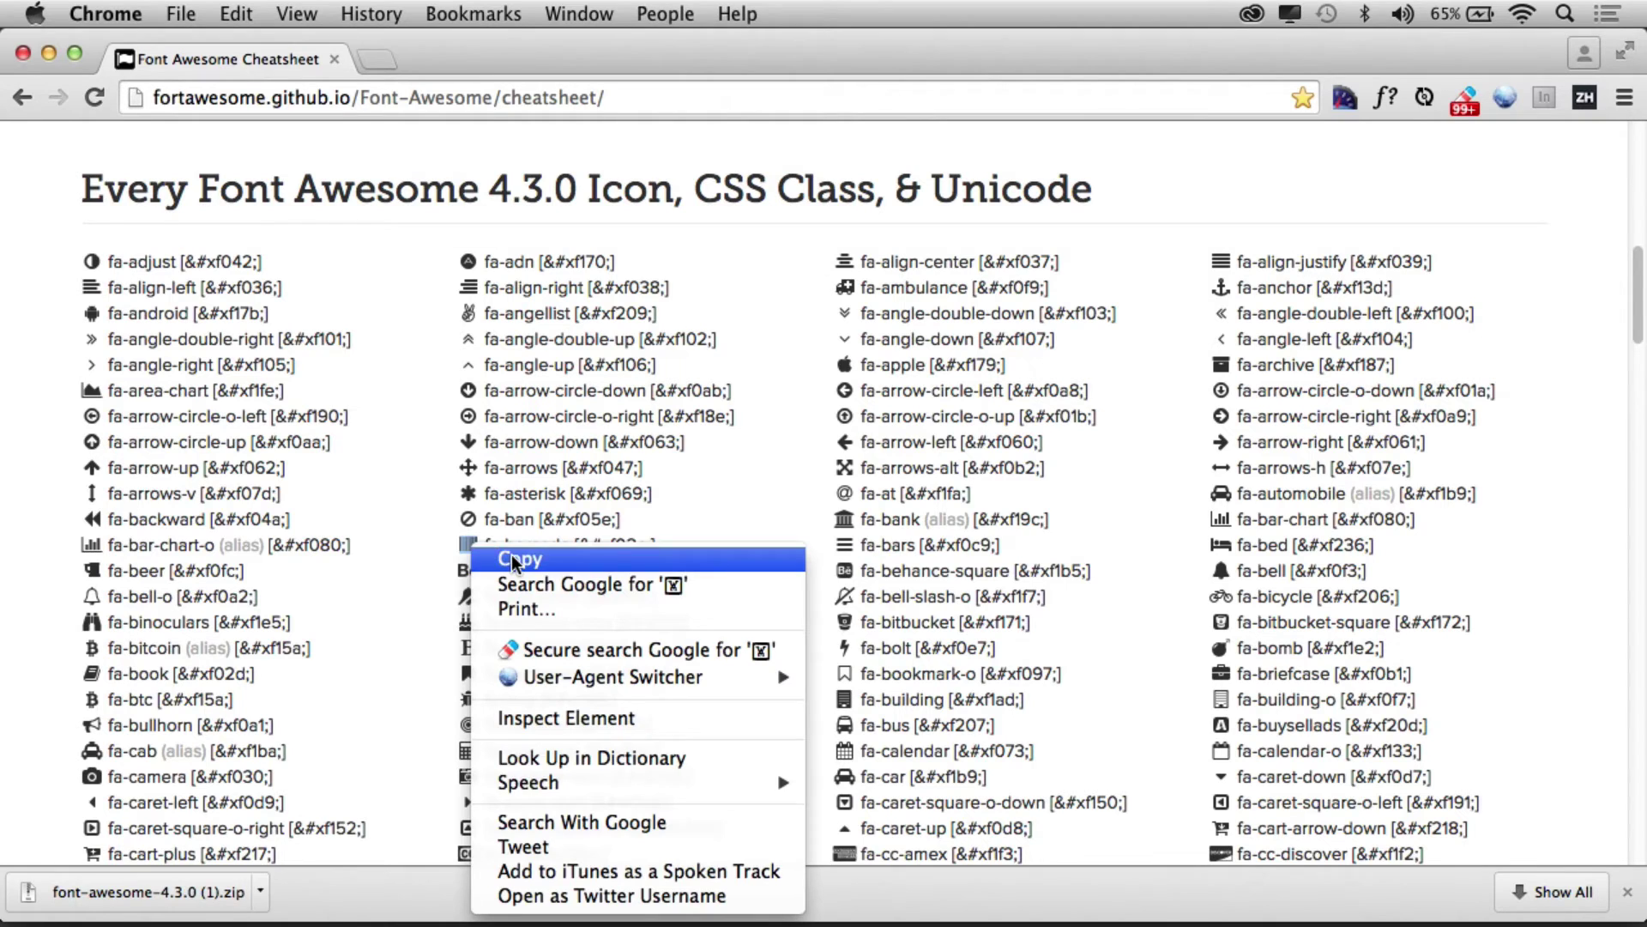
pyautogui.click(512, 560)
pyautogui.press('super+Tab')
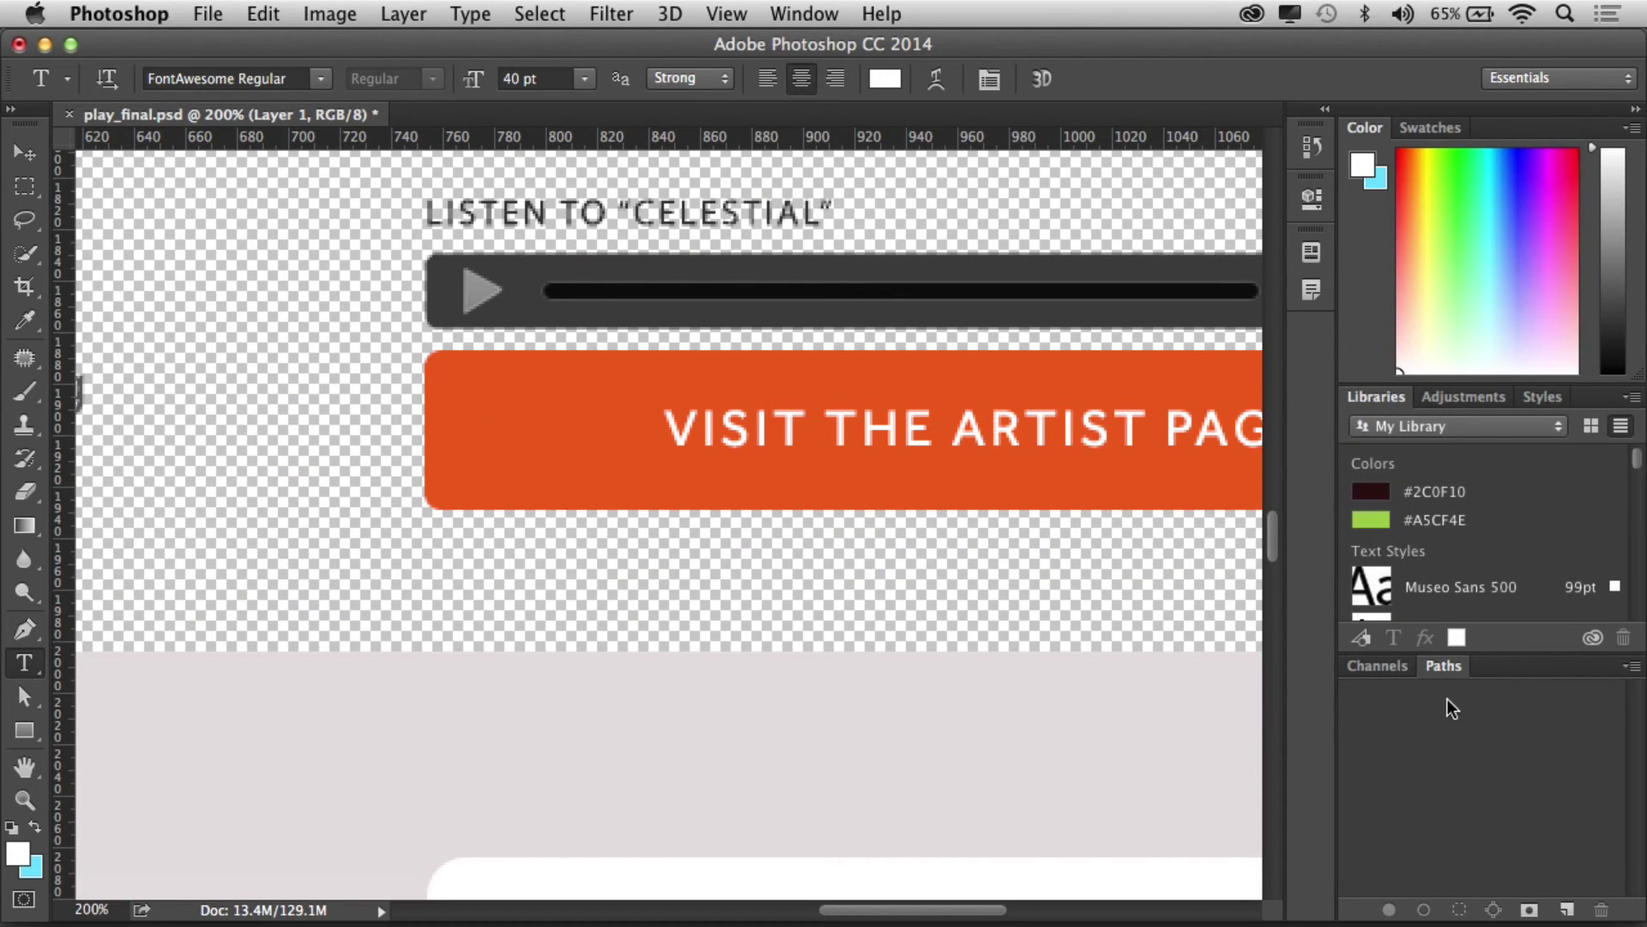
# Step: Reset the workspace to the default Essentials layout
pyautogui.click(1552, 78)
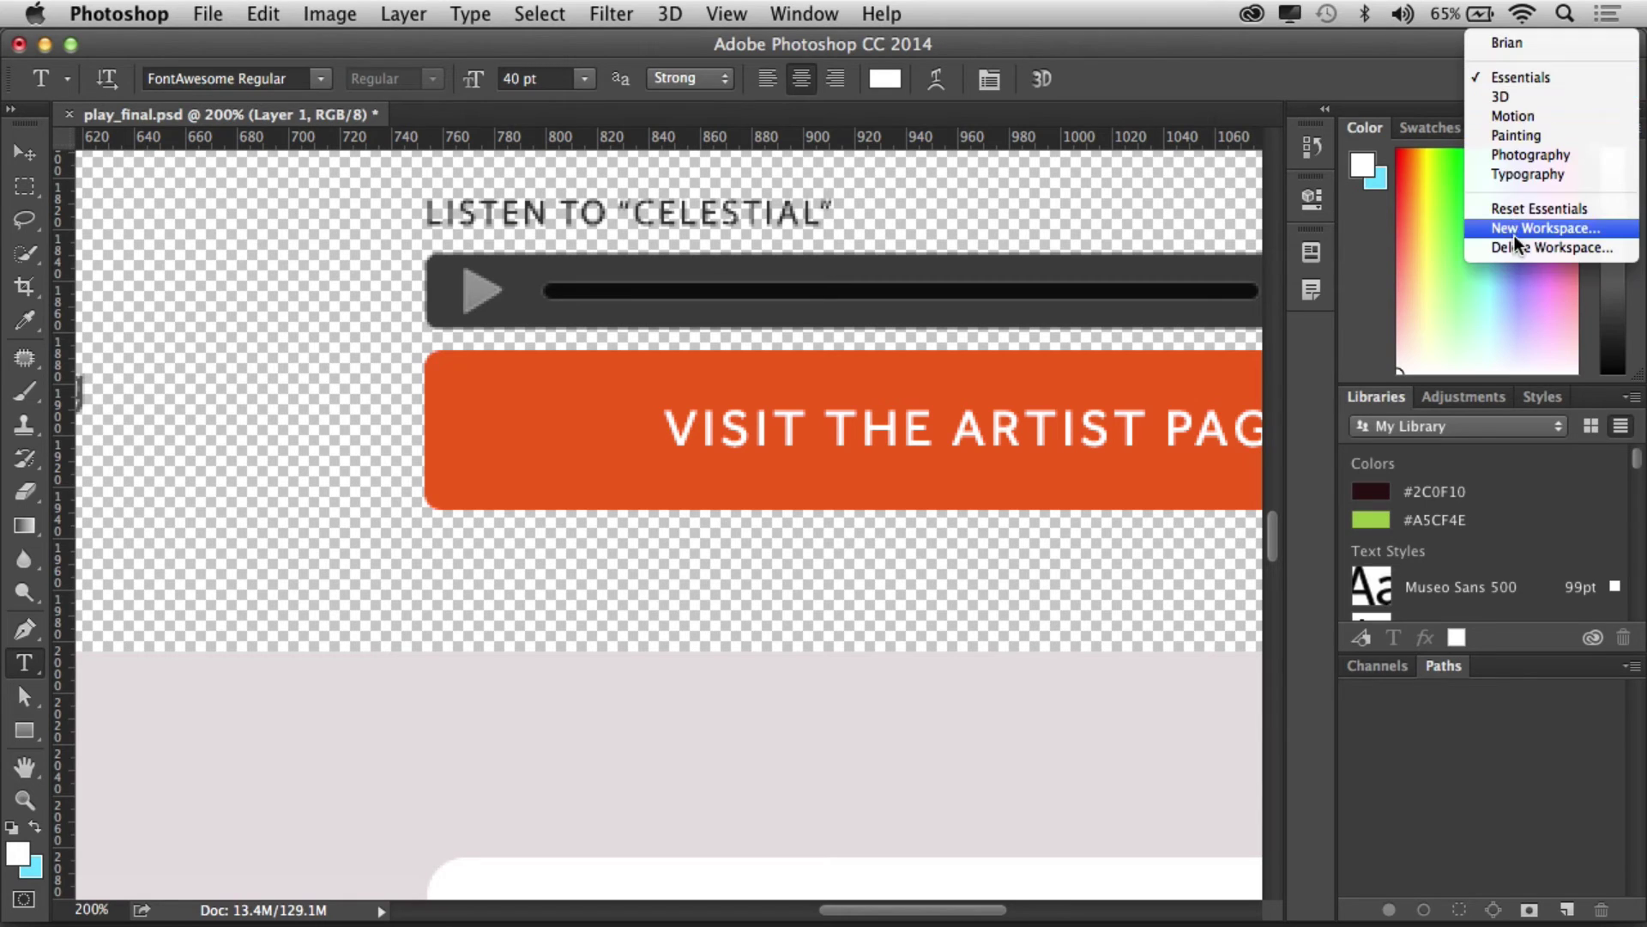
pyautogui.click(1425, 202)
pyautogui.scroll(-2, 1467, 836)
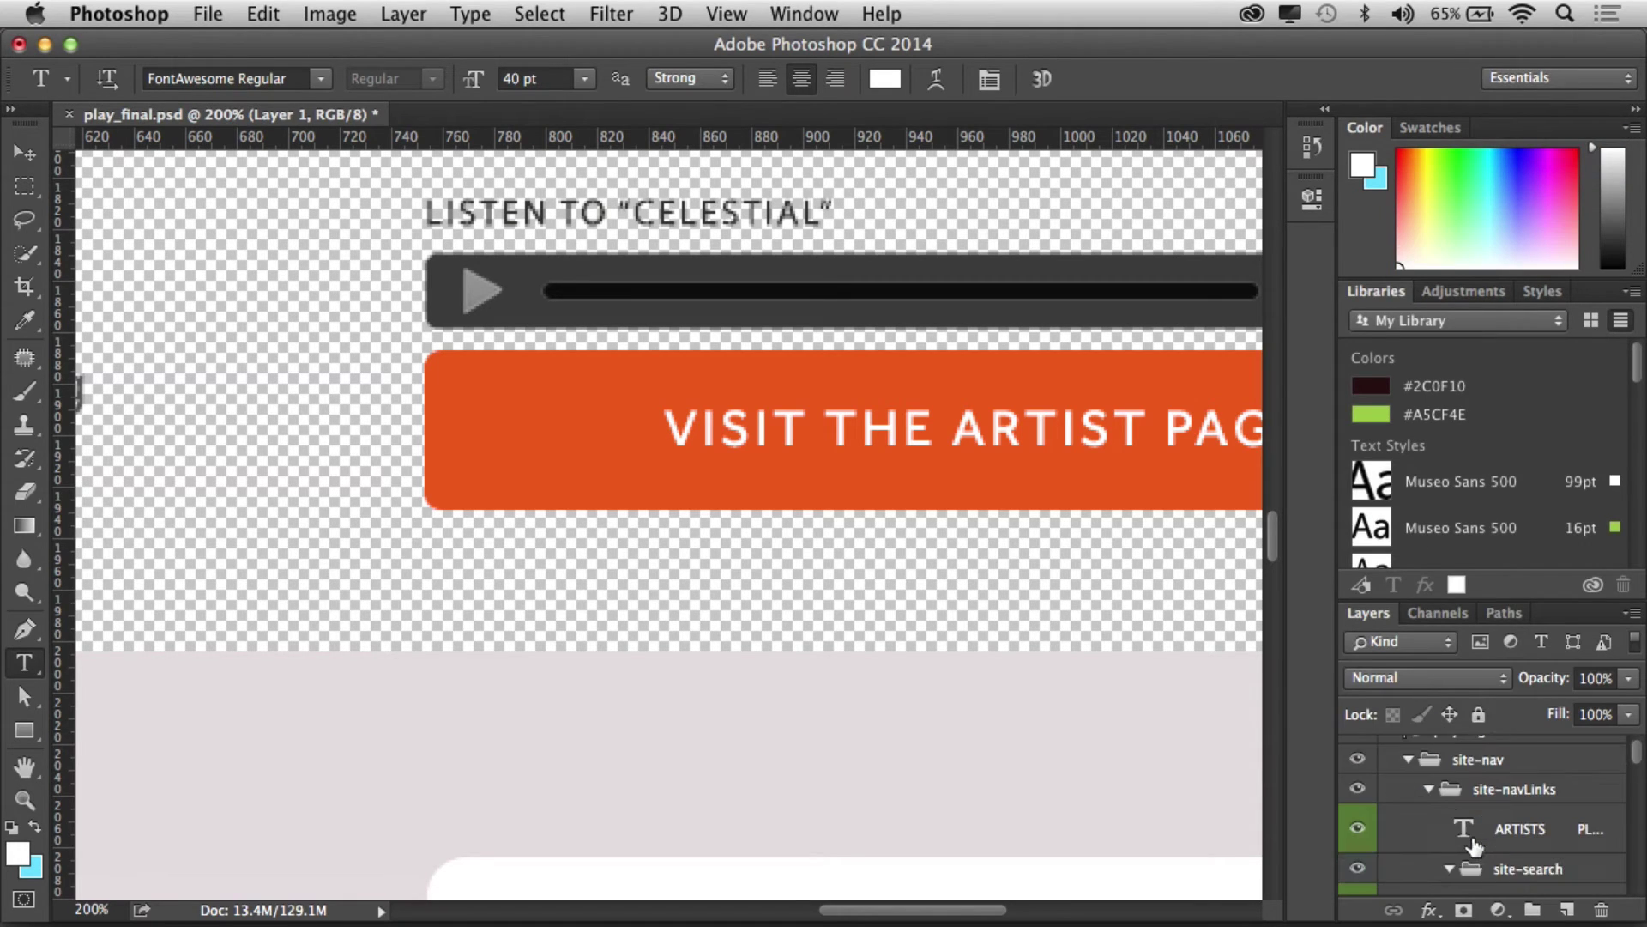
# Step: Paste the barcode glyph into a text box on the button's left end and size it to 36 pt
pyautogui.moveTo(448, 375); pyautogui.dragTo(622, 509)
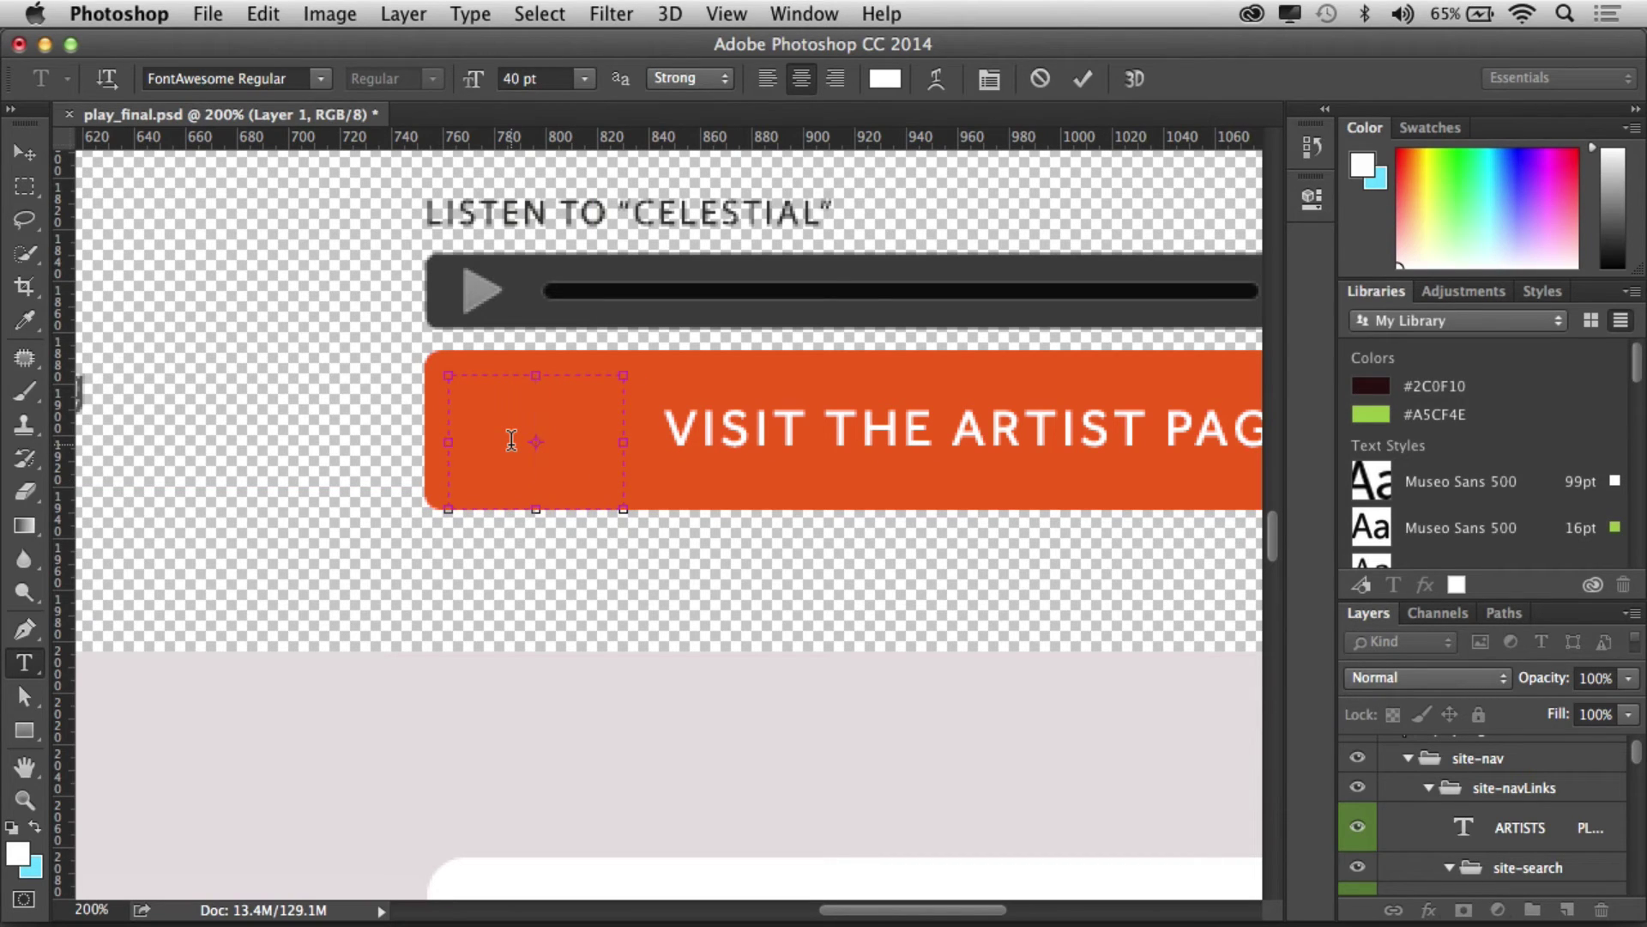
pyautogui.press('super+v')
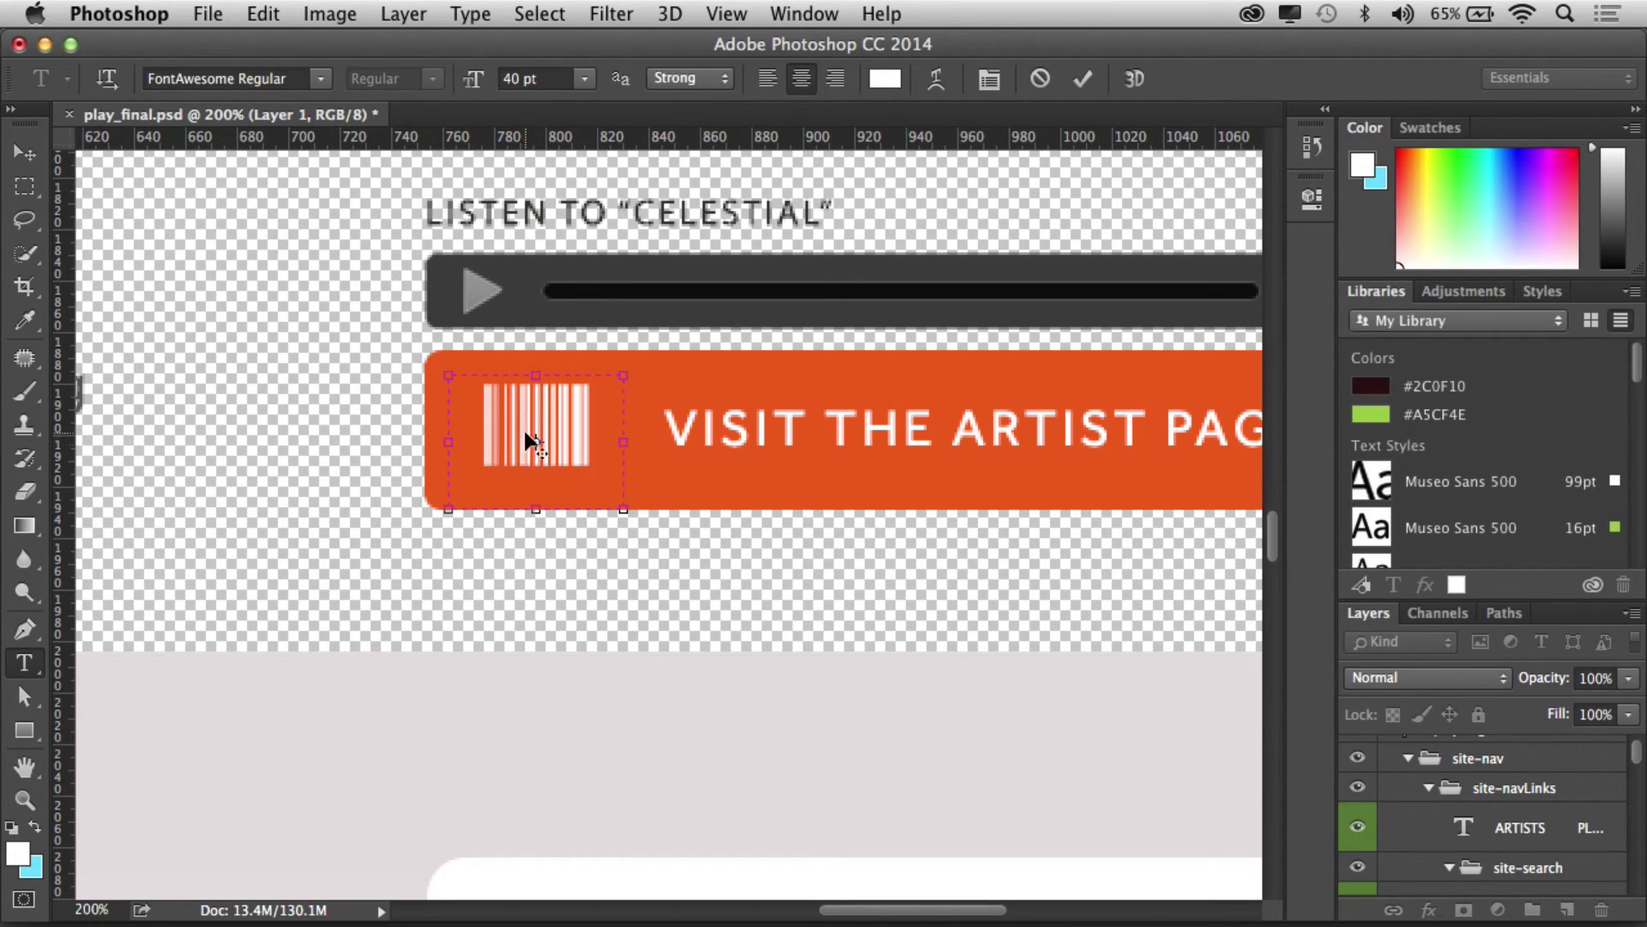
pyautogui.press('super+a')
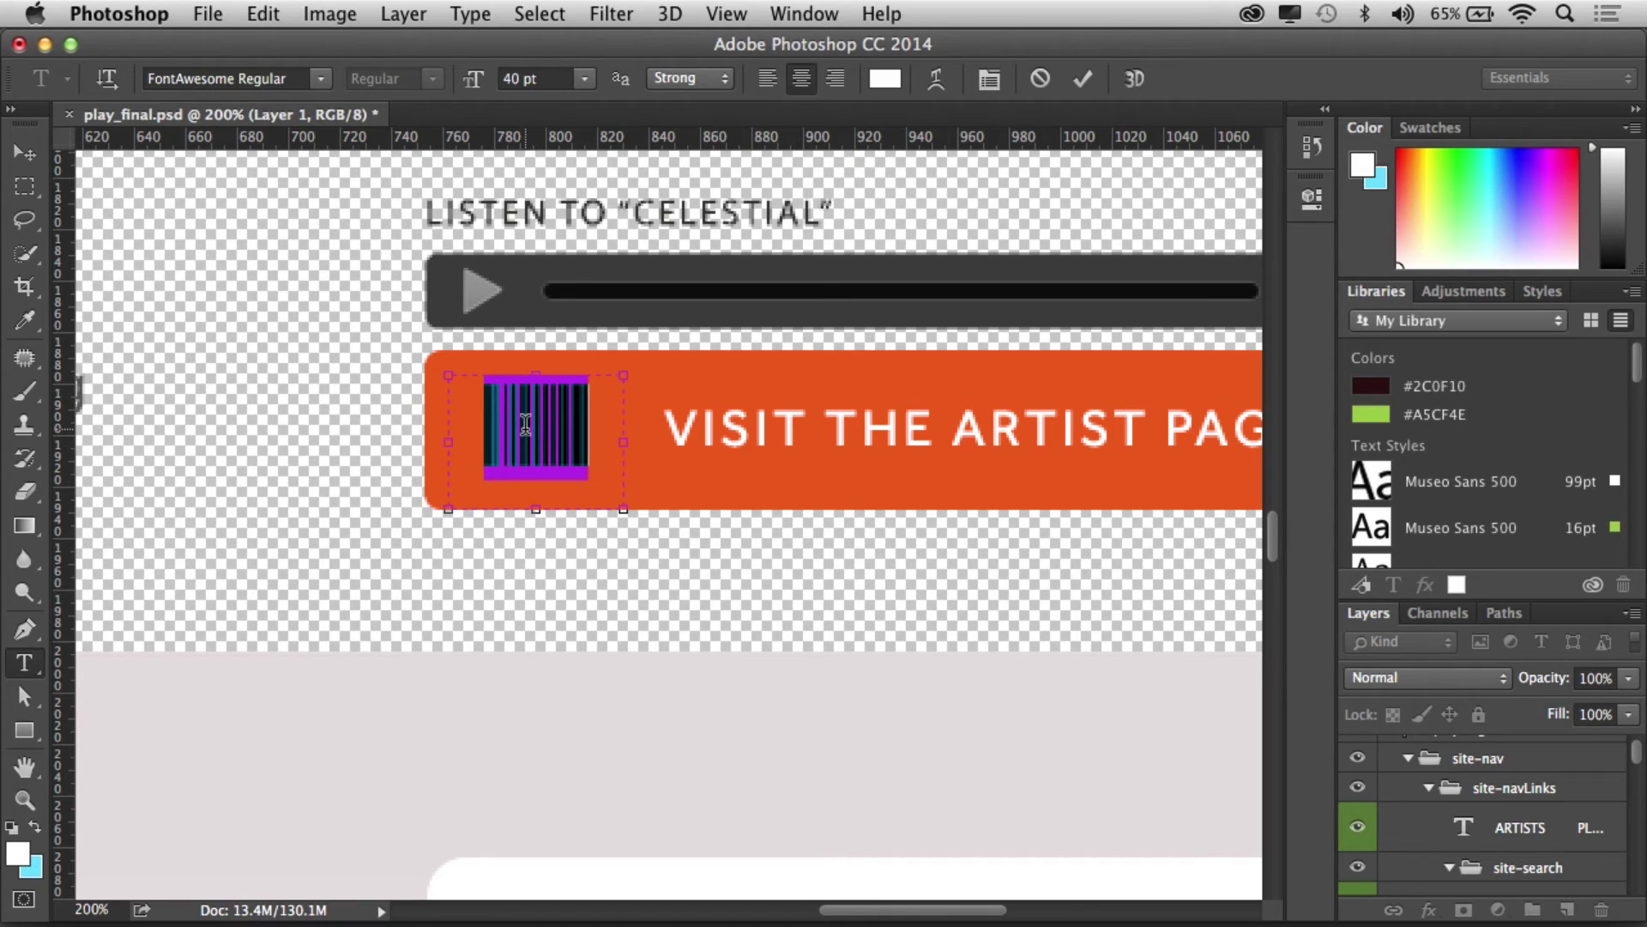
pyautogui.press('super+shift+comma')
pyautogui.press('super+shift+comma')
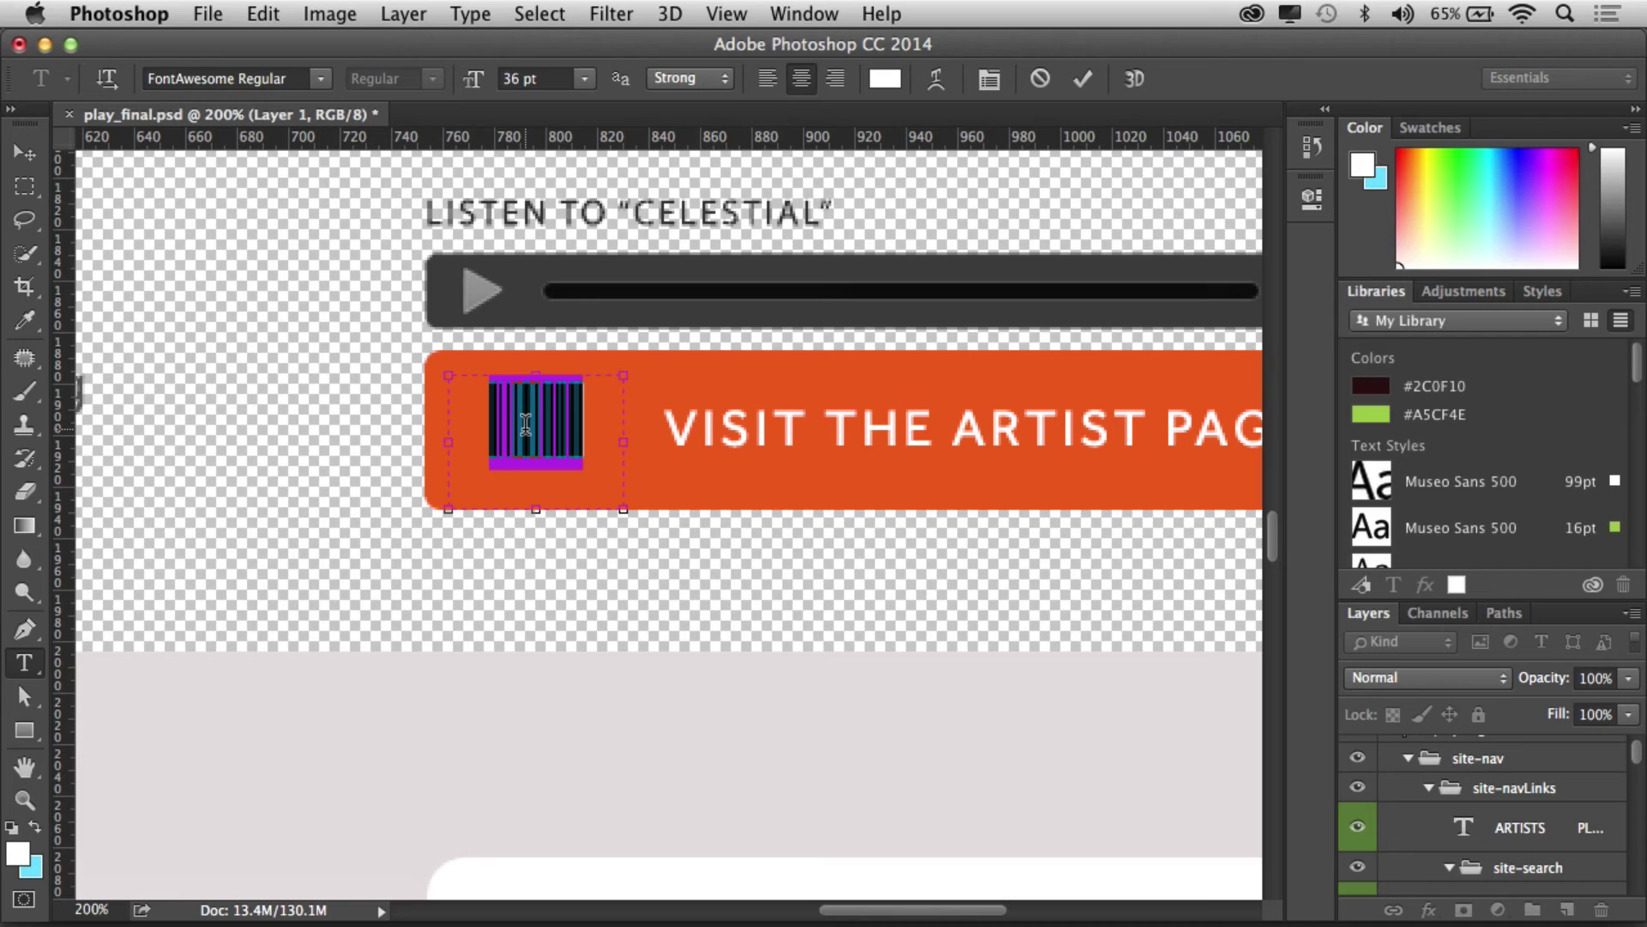
# Step: Commit the barcode text as its own layer
pyautogui.click(120, 14)
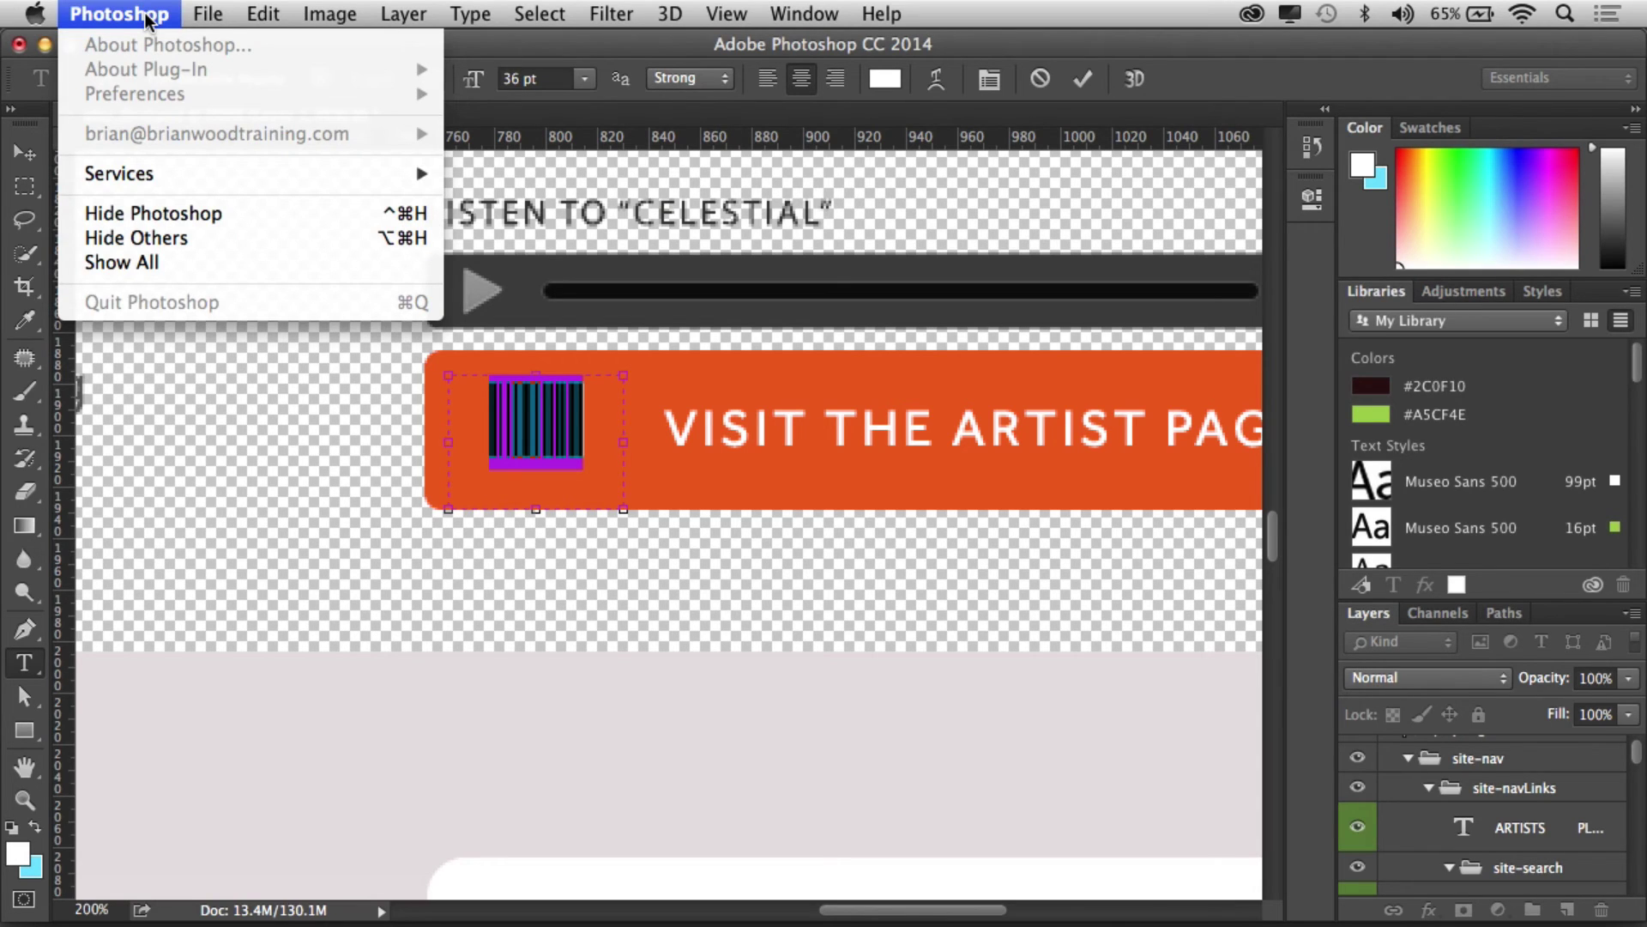
pyautogui.click(149, 15)
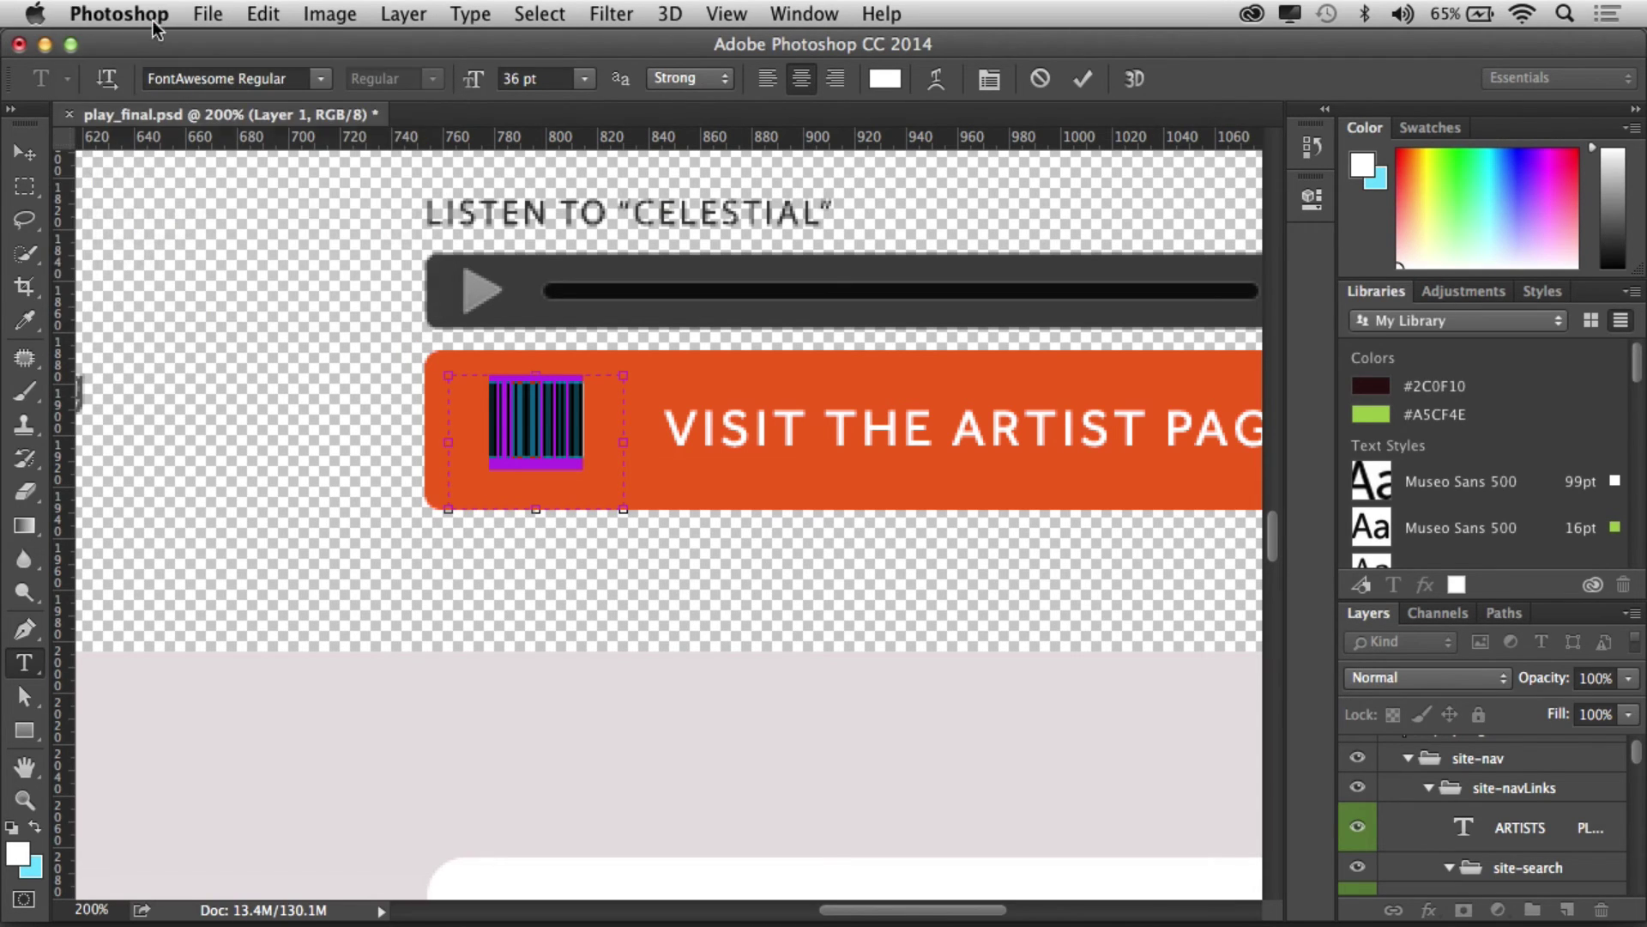
pyautogui.click(619, 519)
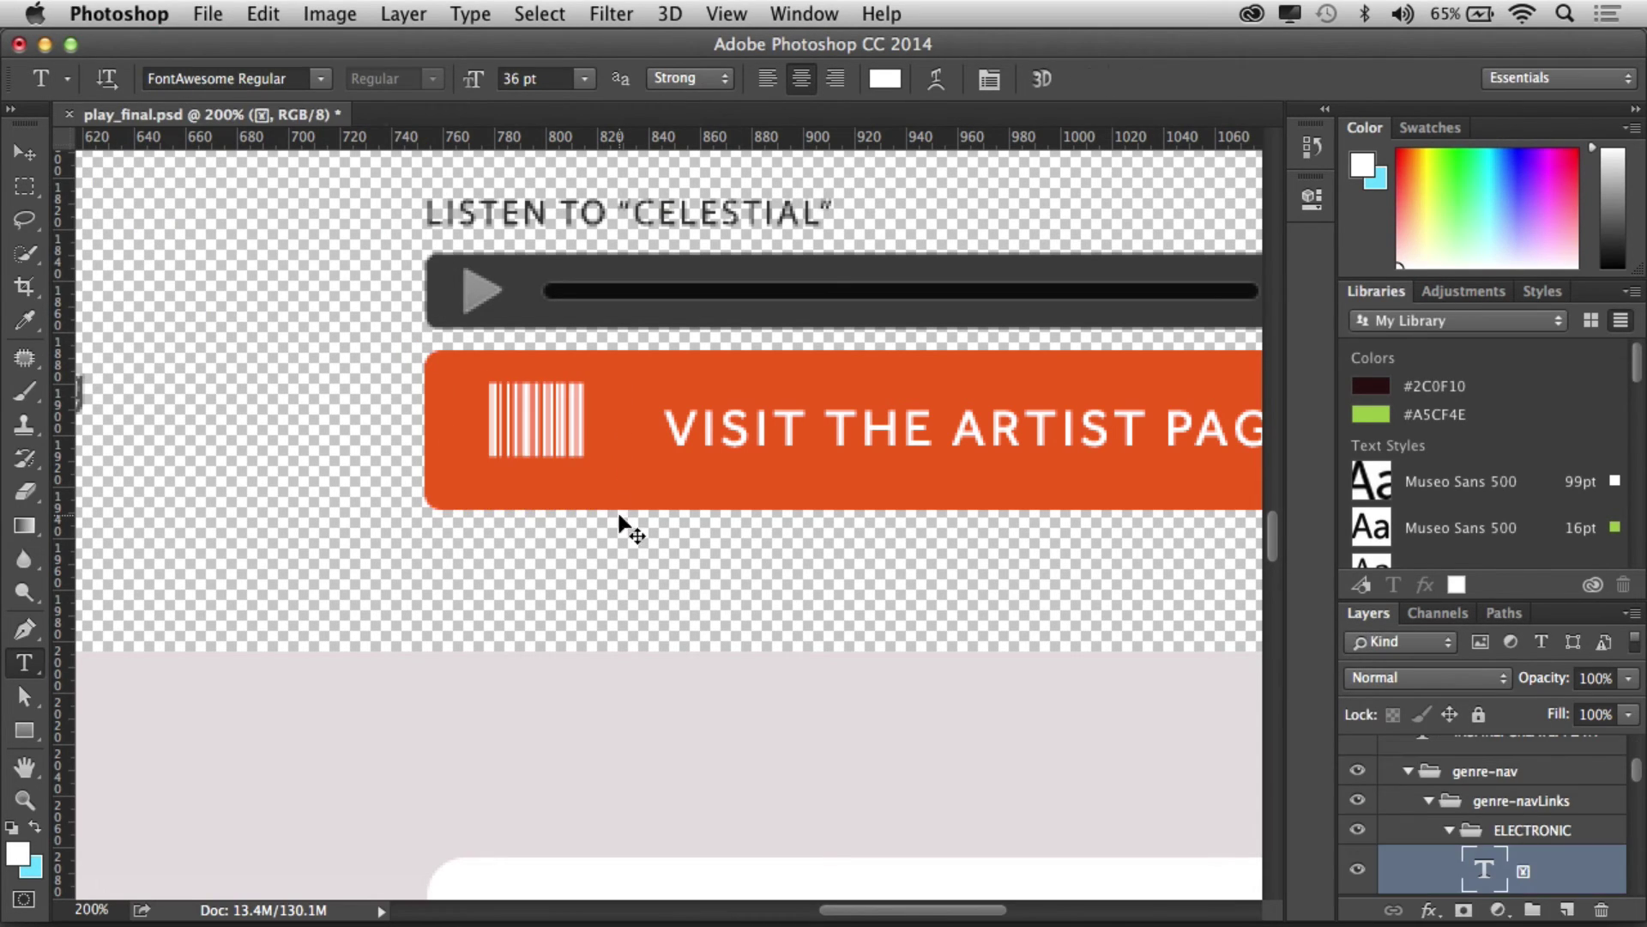
# Step: Review the General, Interface and Type preferences, where Missing Glyph Protection is unchecked
pyautogui.click(96, 16)
pyautogui.moveTo(152, 96)
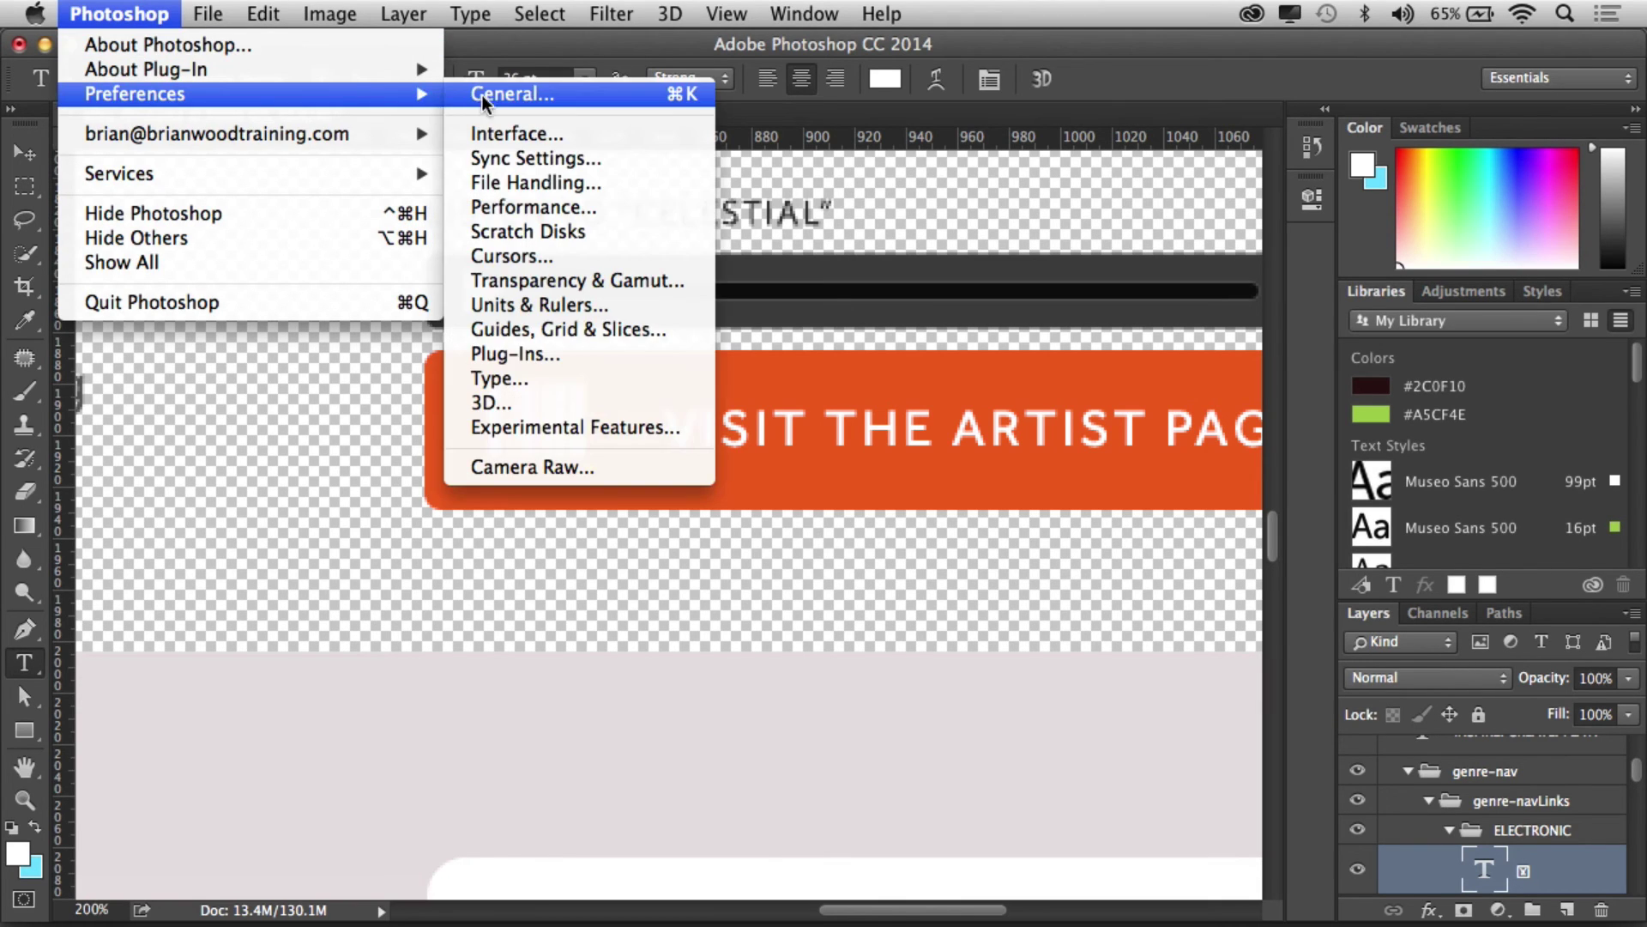
pyautogui.click(502, 89)
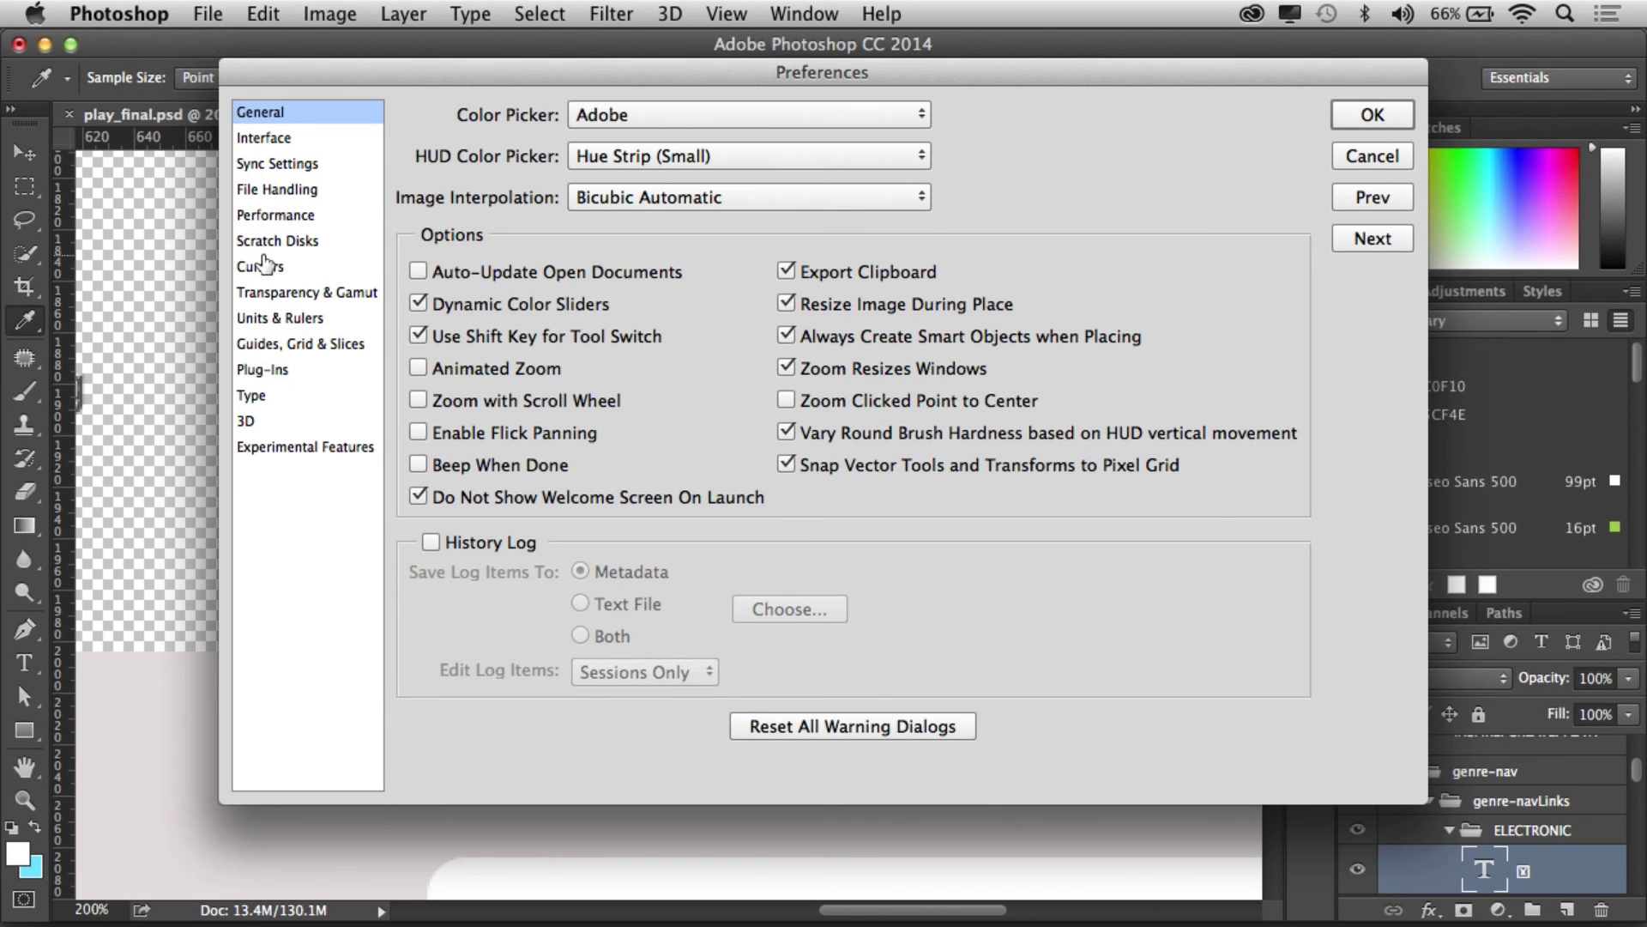
pyautogui.click(272, 147)
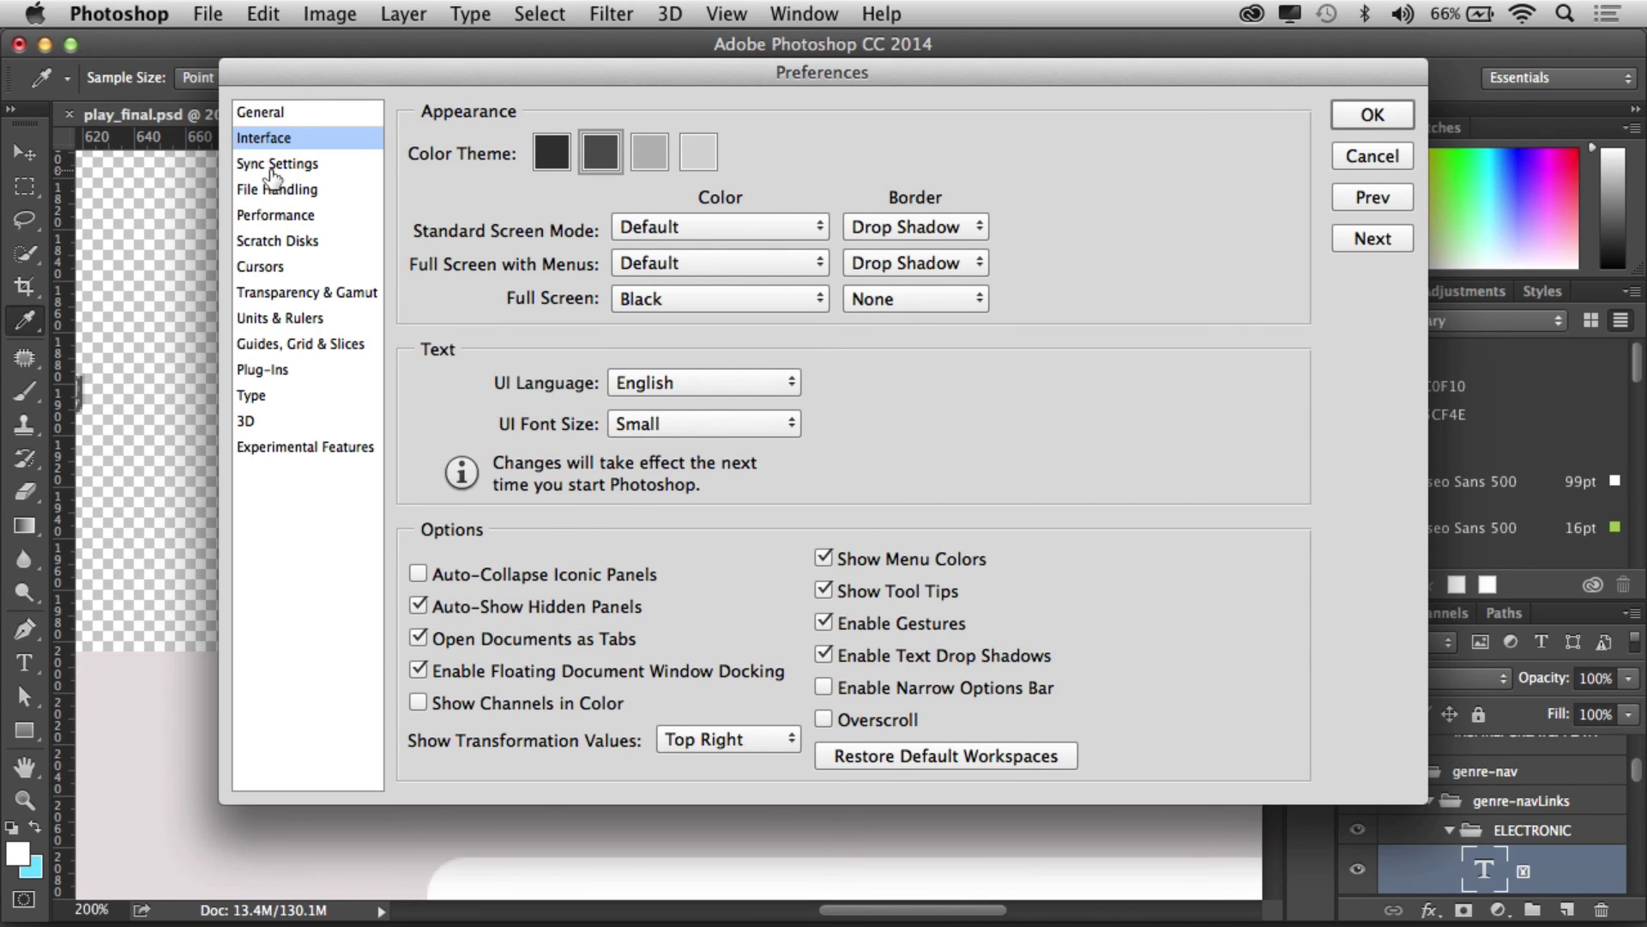
pyautogui.click(261, 399)
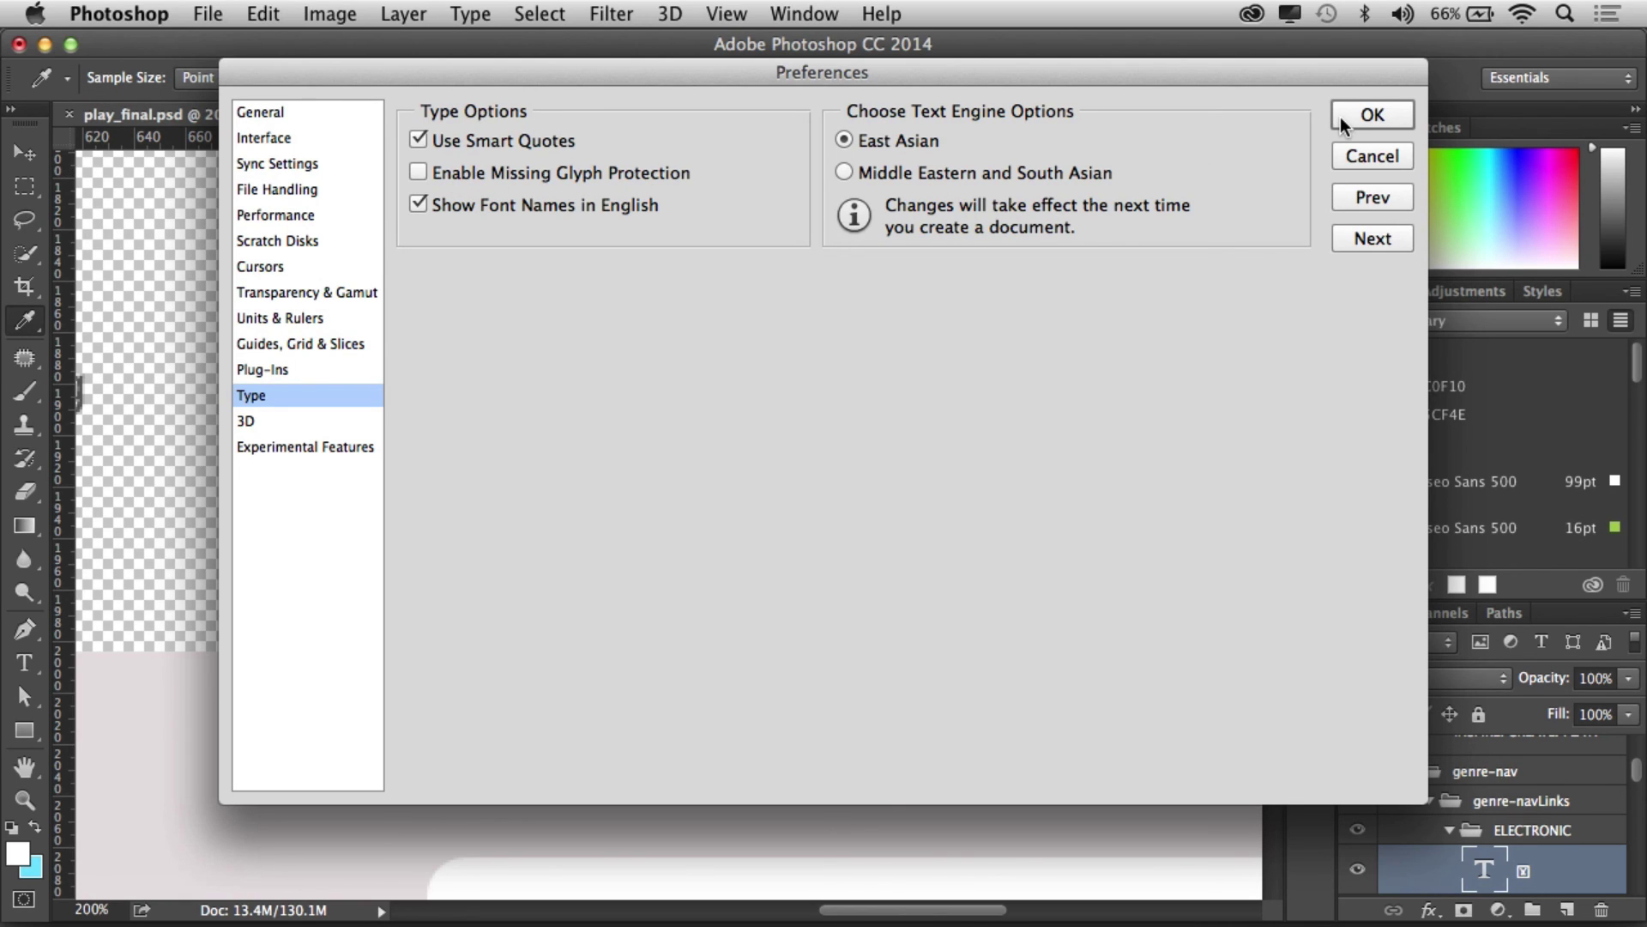
pyautogui.click(1350, 157)
pyautogui.press('t')
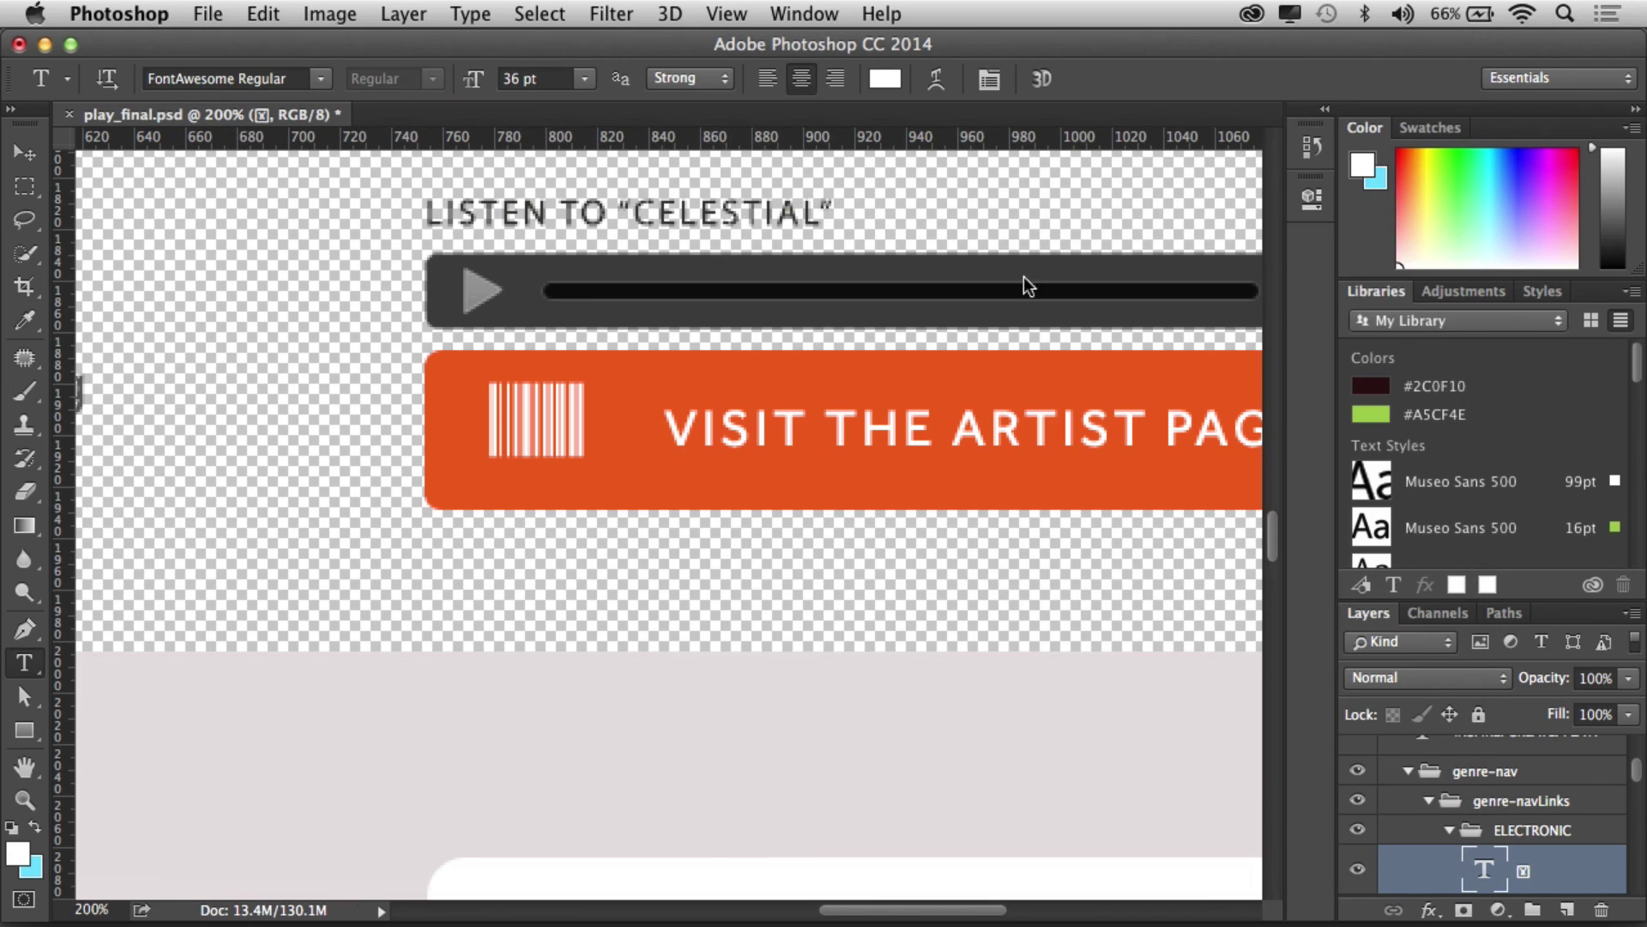